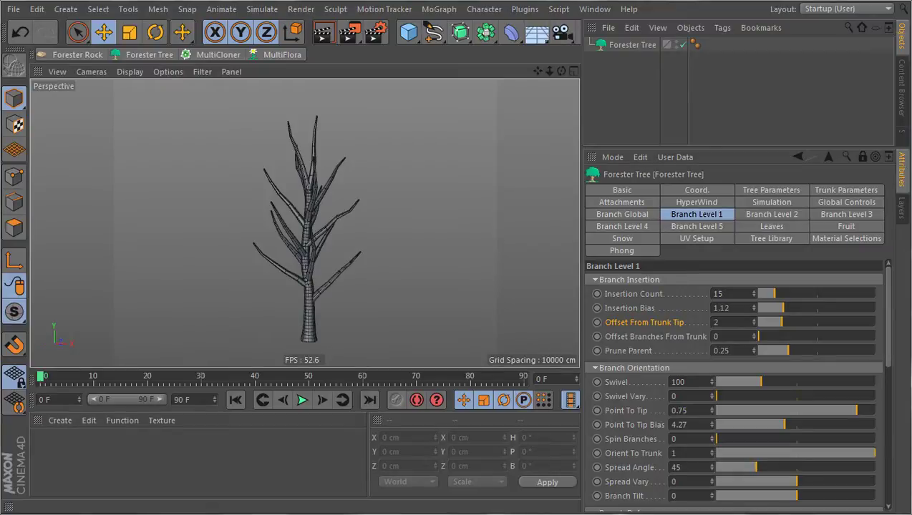
Set the Forester Tree's Viewport Levels to 2 so the second level of branches is displayed.
click(771, 190)
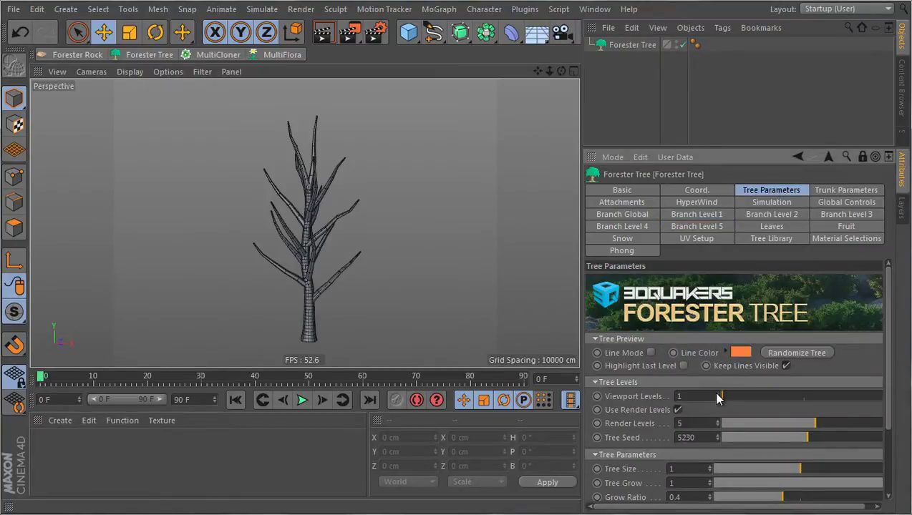
drag(718, 397, 763, 397)
mouse_move(380, 229)
alt+mouse_down()
mouse_move(360, 248)
mouse_move(396, 225)
alt+mouse_up()
alt+right_drag(383, 222, 397, 212)
alt+drag(388, 217, 365, 217)
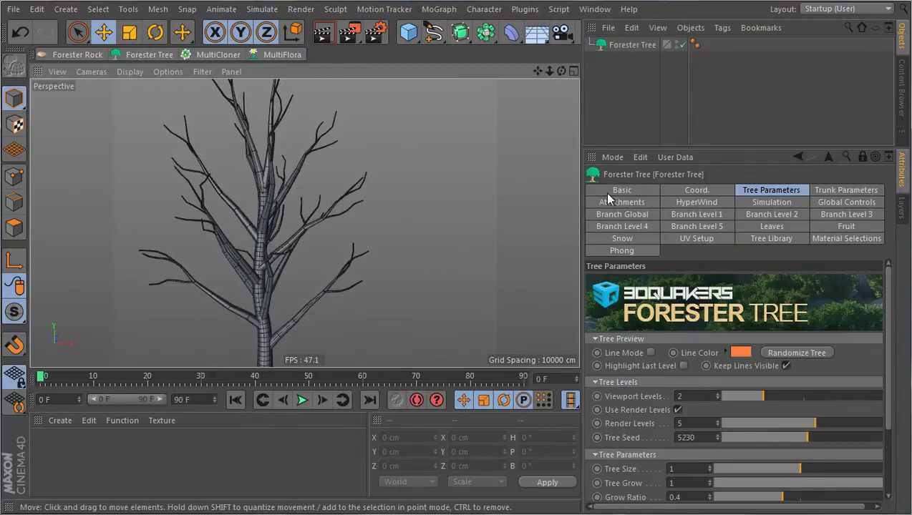
Raise the Insertion Count of the Branch Level 2 branches to 10.
click(767, 217)
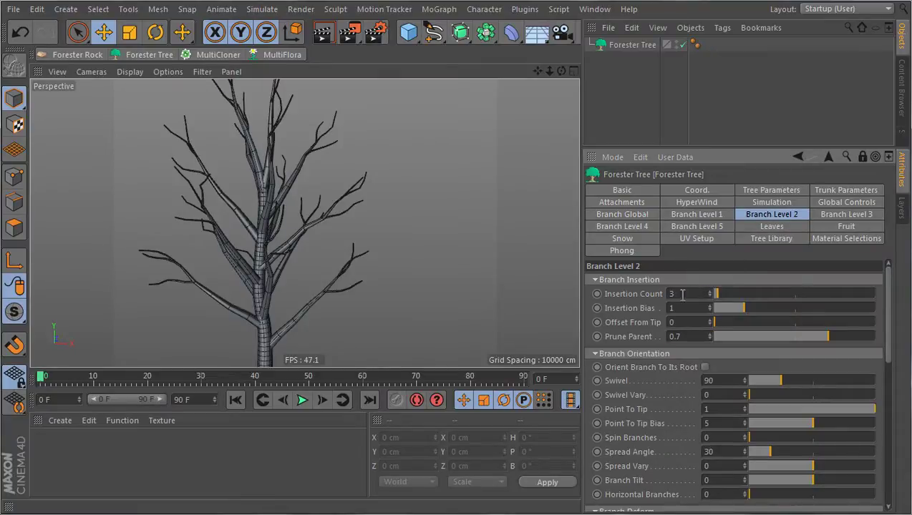
alt+drag(445, 261, 377, 262)
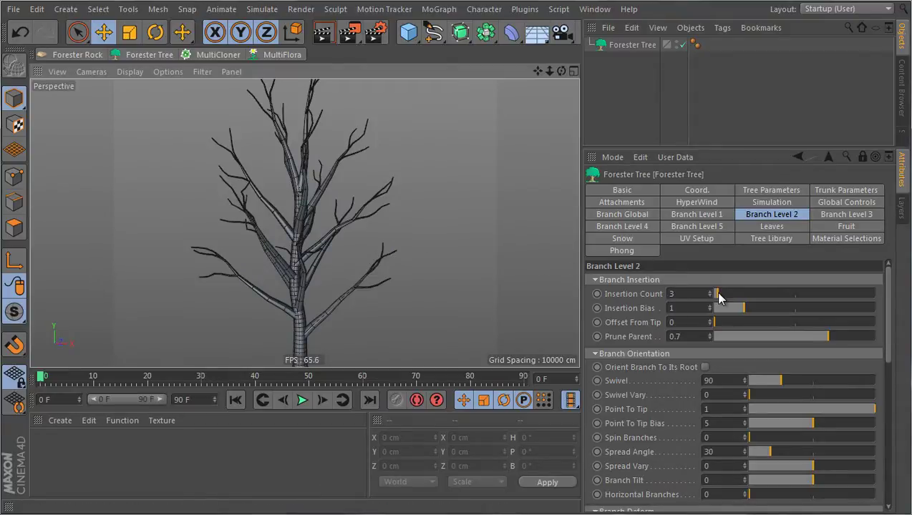
drag(717, 296, 731, 298)
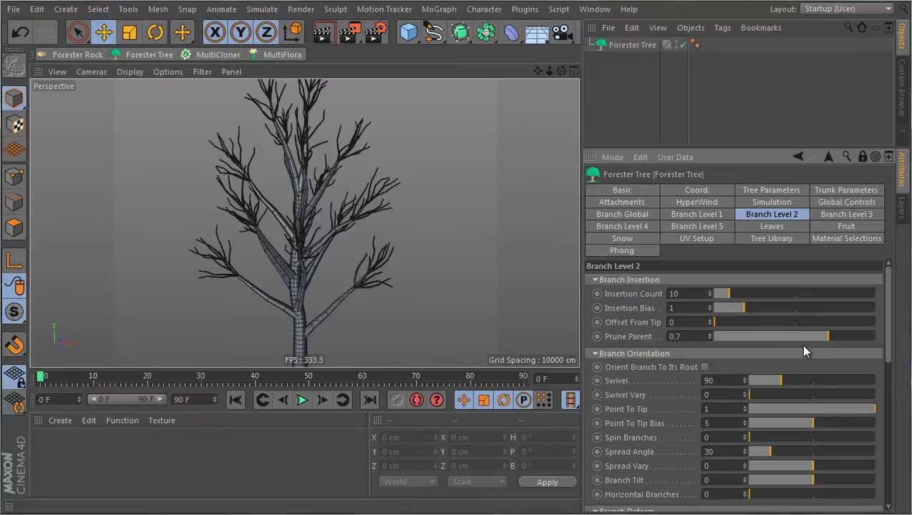
Set Prune Parent for Branch Level 2 to 0.22.
drag(828, 337, 775, 340)
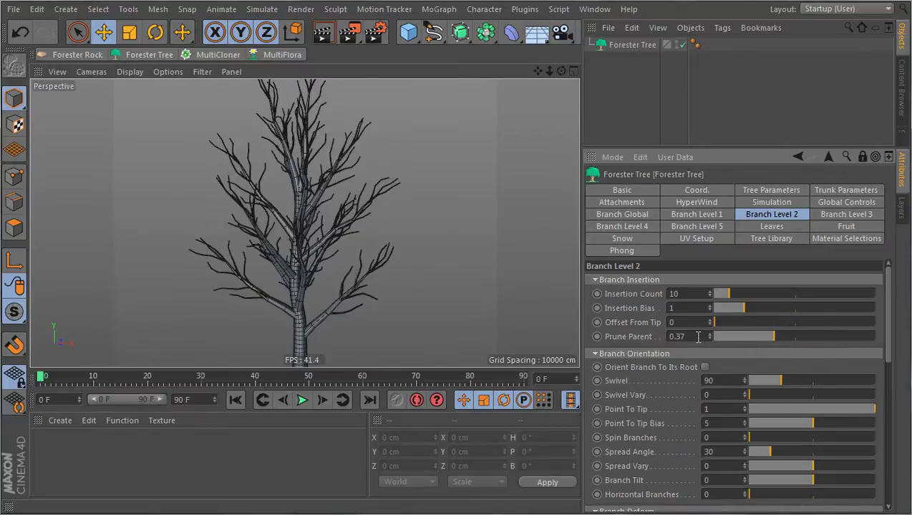
drag(694, 336, 642, 341)
text(0.22)
key(Return)
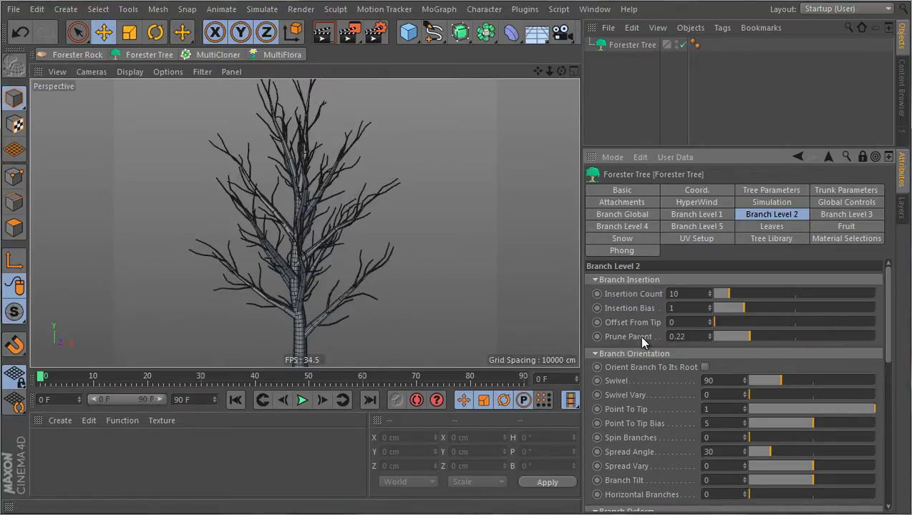
Set Branch Level 2's Insertion Bias to 1.63 and leave Offset From Tip at 0.
alt+drag(433, 304, 485, 252)
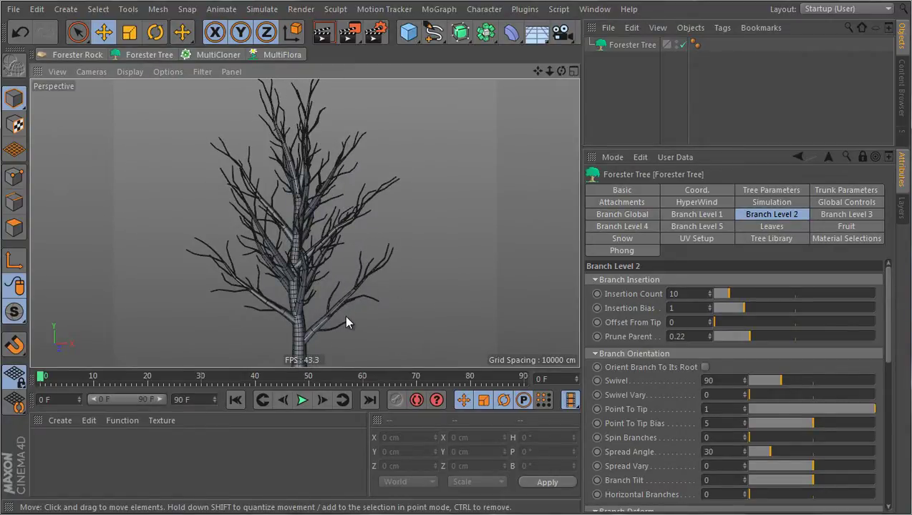
mouse_move(744, 303)
mouse_down()
mouse_move(761, 306)
mouse_move(727, 306)
mouse_move(781, 306)
mouse_move(716, 304)
mouse_move(767, 307)
mouse_move(718, 305)
mouse_move(757, 301)
mouse_move(732, 305)
mouse_up()
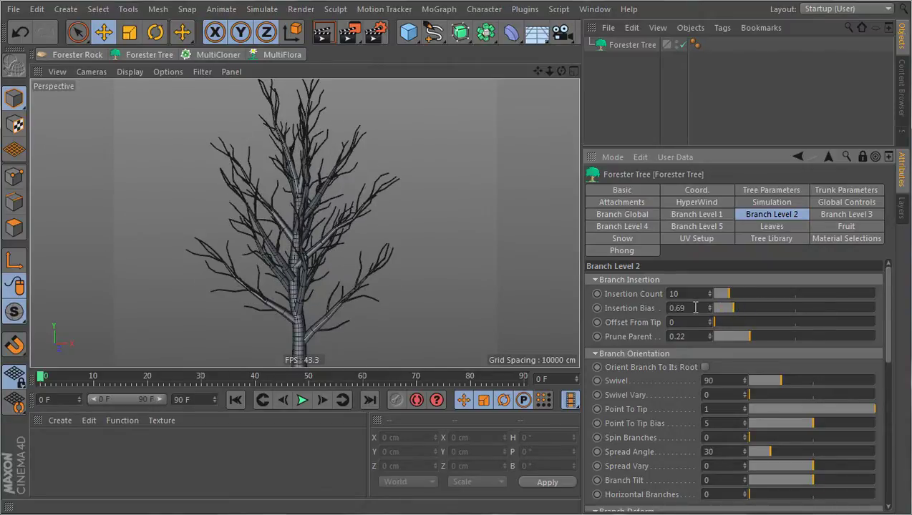
double_click(668, 308)
text(1.63)
key(Return)
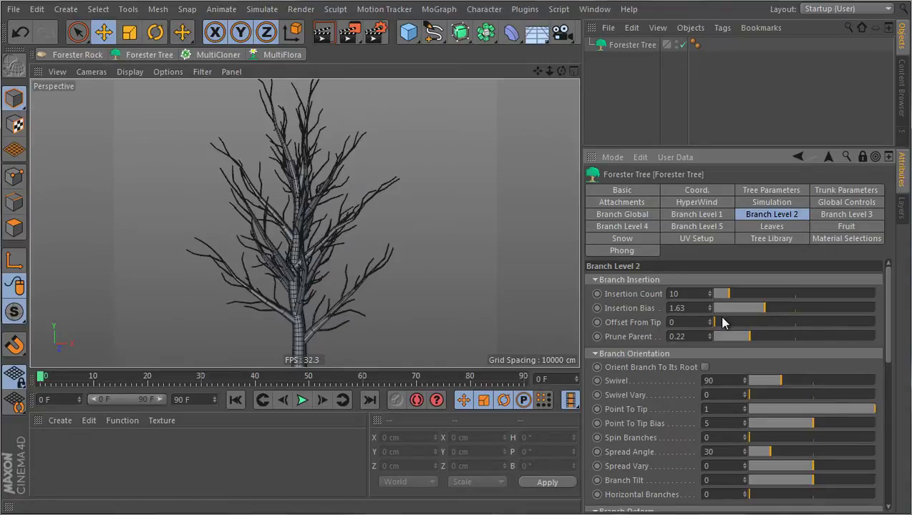
drag(719, 322, 688, 328)
Try the minimum Point To Tip orientation on the Branch Level 2 branches, and set it to 0.
alt+drag(352, 277, 486, 300)
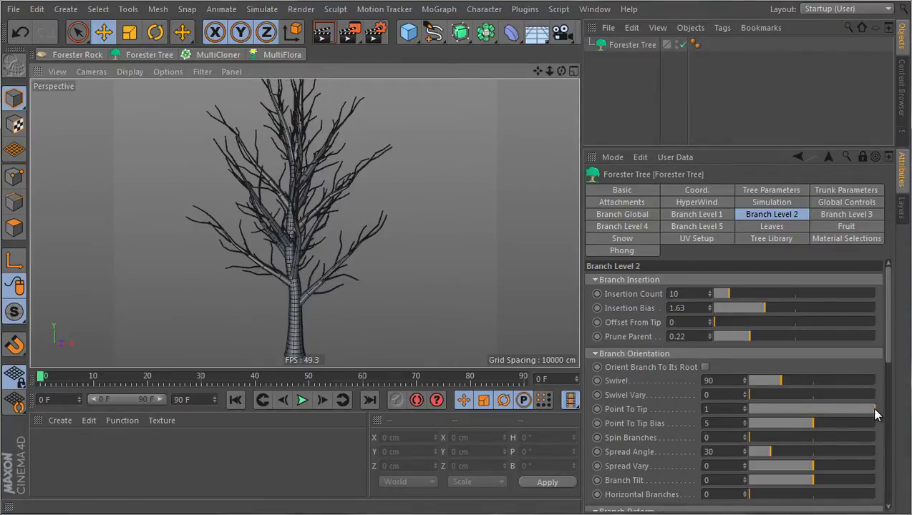
mouse_move(872, 413)
mouse_down()
mouse_move(793, 413)
mouse_move(882, 411)
mouse_up()
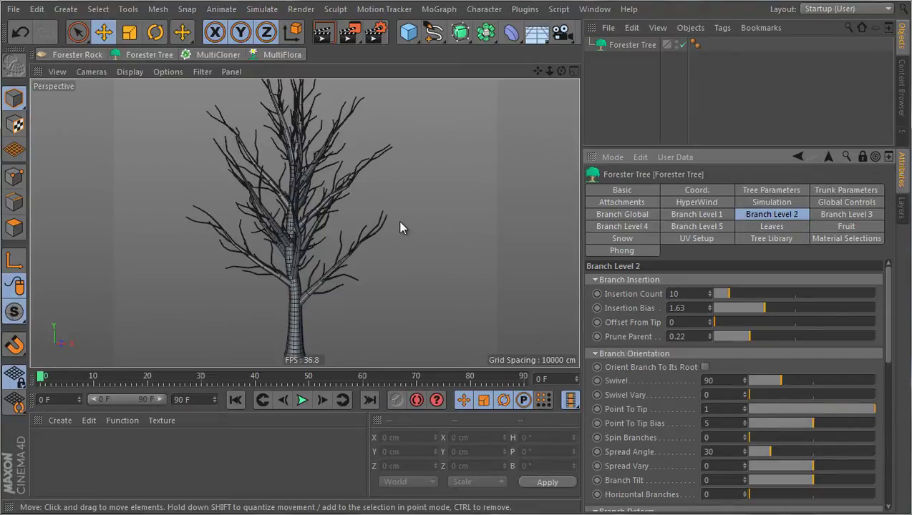
scroll(386, 229, up, 3)
scroll(357, 259, up, 2)
scroll(358, 257, up, 2)
alt+drag(339, 310, 349, 275)
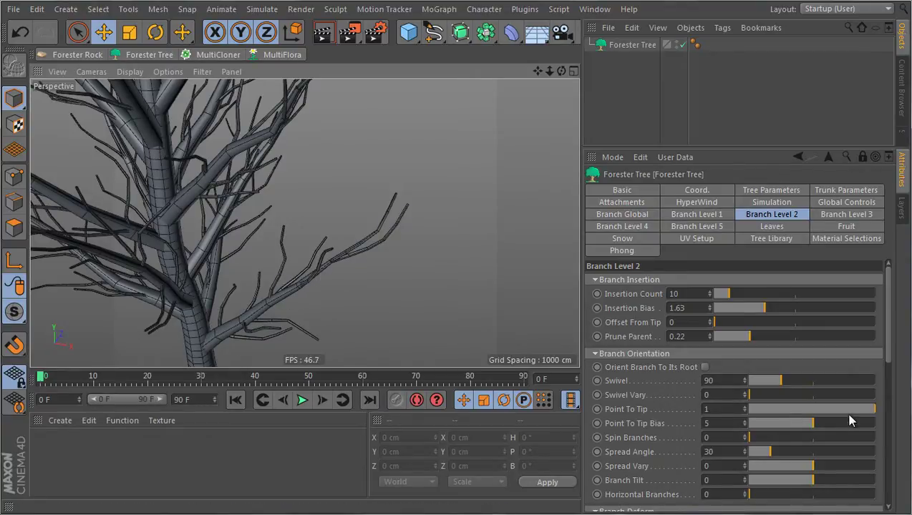
drag(874, 413, 709, 414)
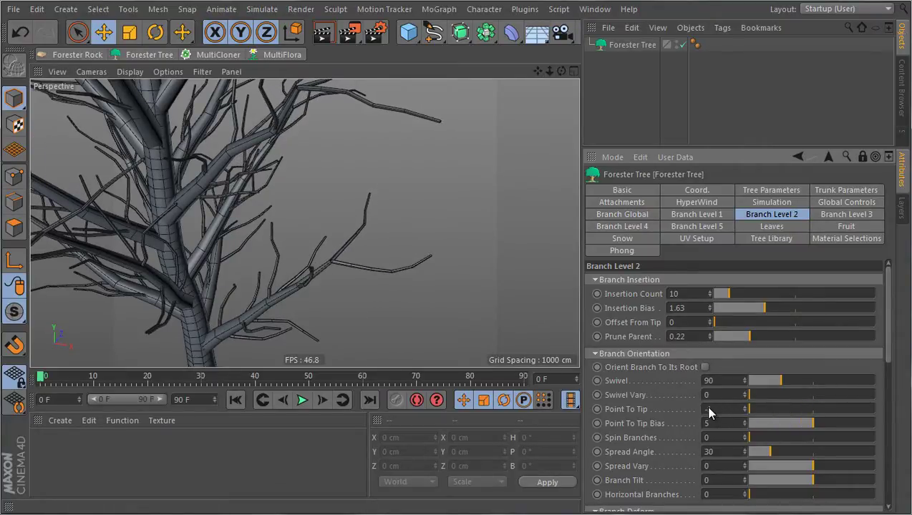
drag(717, 411, 668, 401)
text(0)
key(Return)
Try a Spread Angle of 39.7 on the Branch Level 2 branches and restore it to 30.
alt+drag(388, 185, 505, 235)
alt+right_drag(505, 234, 478, 265)
alt+drag(478, 265, 439, 268)
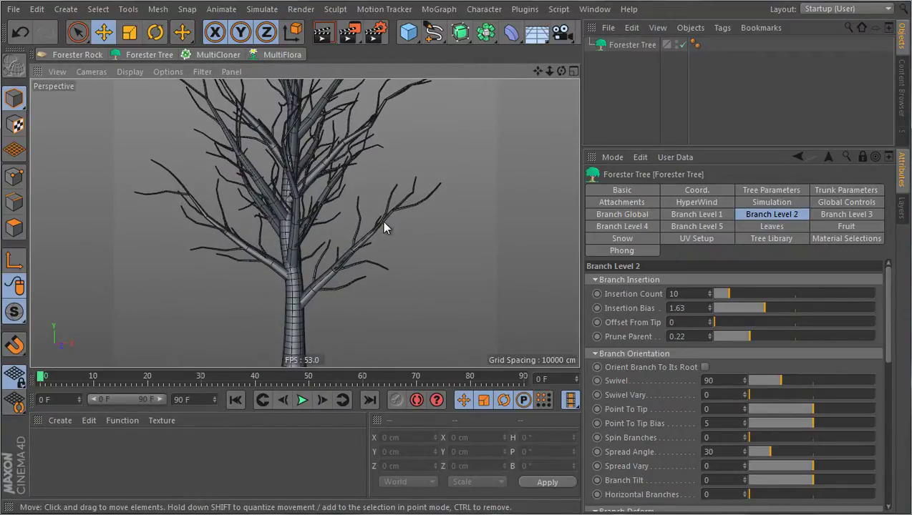
alt+drag(384, 228, 372, 268)
alt+drag(374, 232, 365, 254)
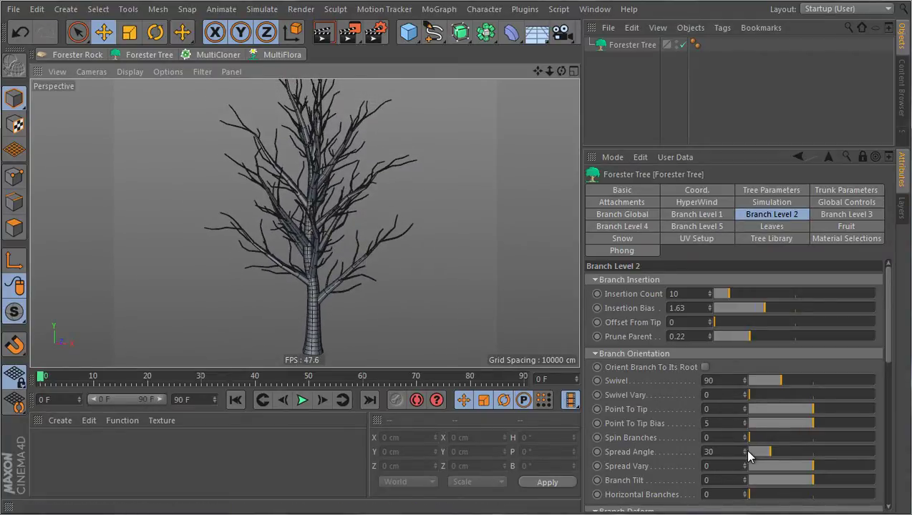
mouse_move(770, 456)
mouse_down()
mouse_move(760, 453)
mouse_move(793, 453)
mouse_move(751, 455)
mouse_move(779, 451)
mouse_up()
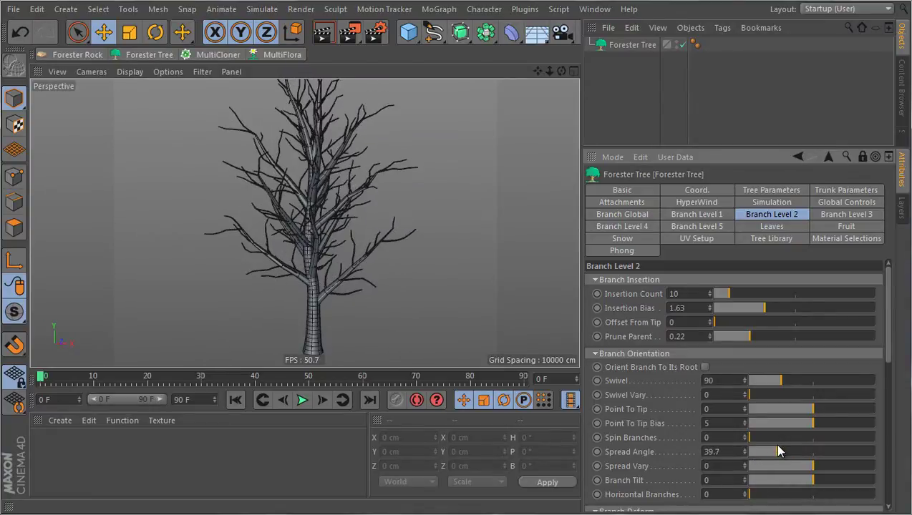
double_click(733, 452)
text(30)
key(Return)
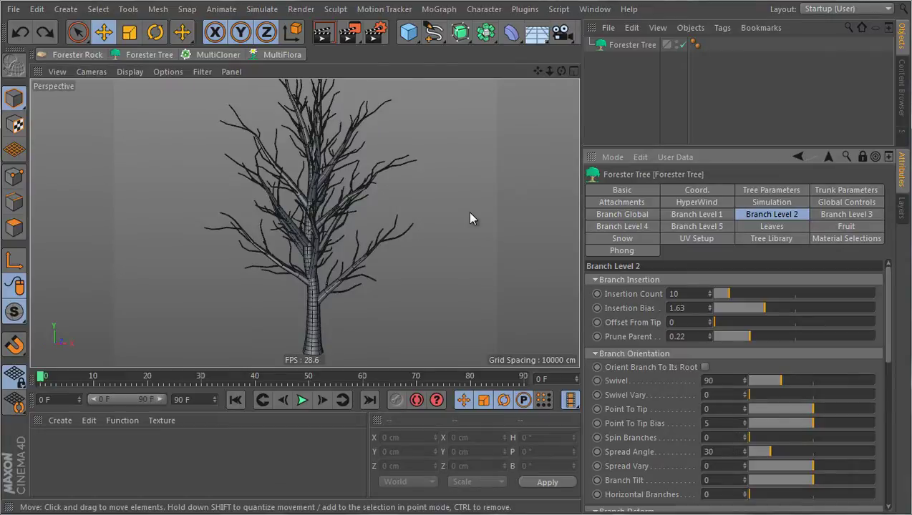
Set the Length of the Branch Level 2 branches to 235 cm.
alt+drag(469, 212, 437, 254)
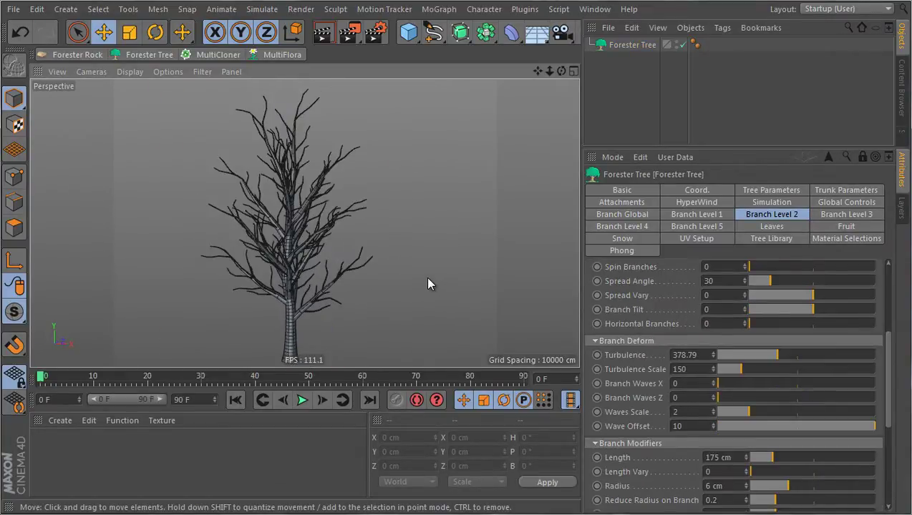
mouse_move(428, 284)
alt+mouse_down()
mouse_move(391, 299)
mouse_move(417, 282)
alt+mouse_up()
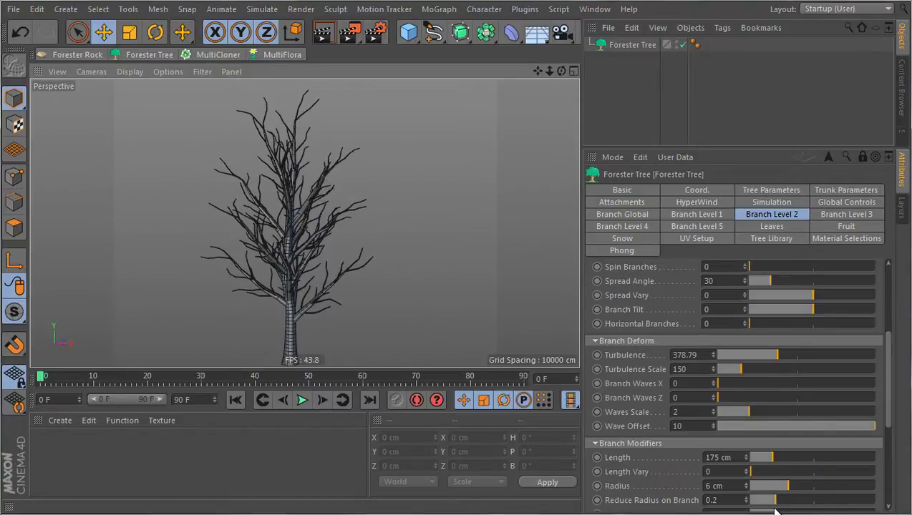
click(741, 459)
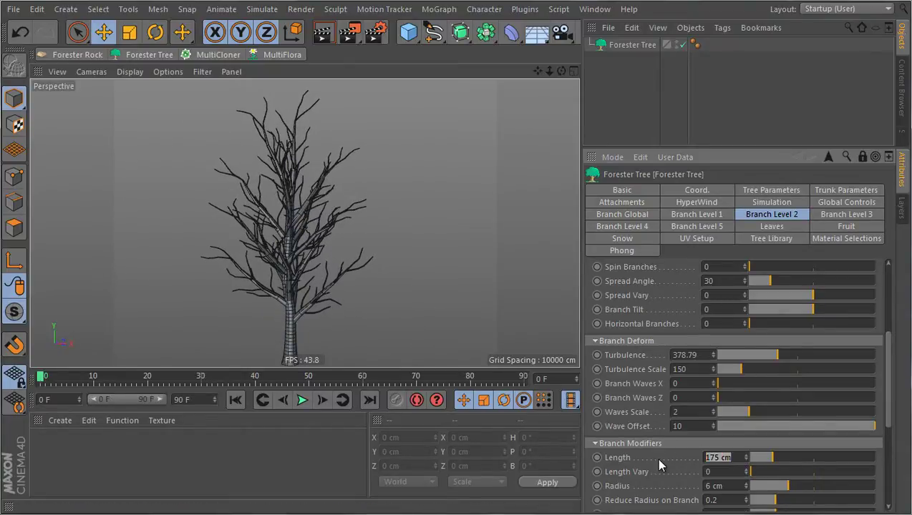
text(235)
key(Return)
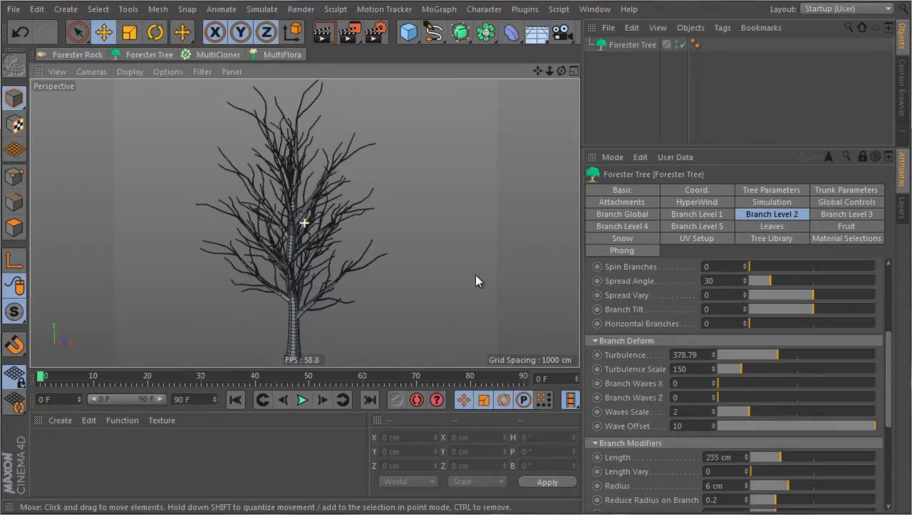
Thicken the Branch Level 2 branches by setting their Radius to 13.5 cm.
alt+right_drag(311, 321, 357, 295)
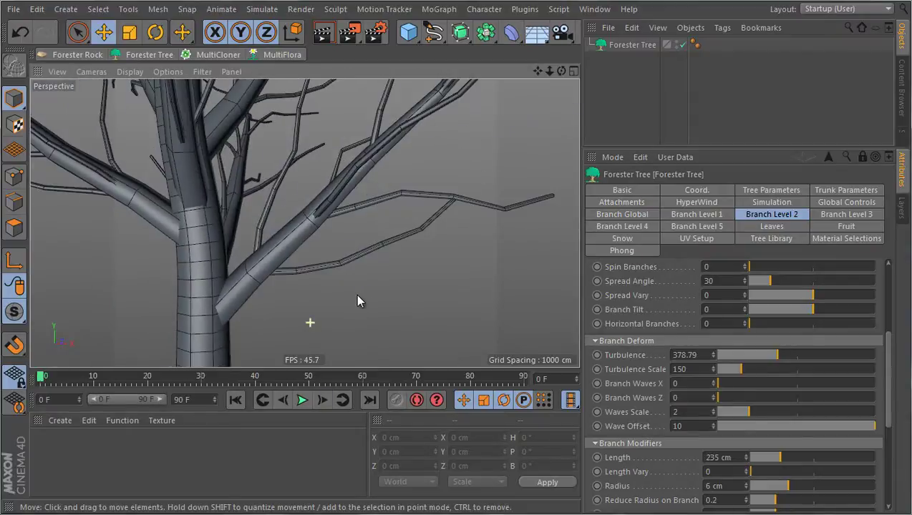
alt+drag(353, 279, 367, 293)
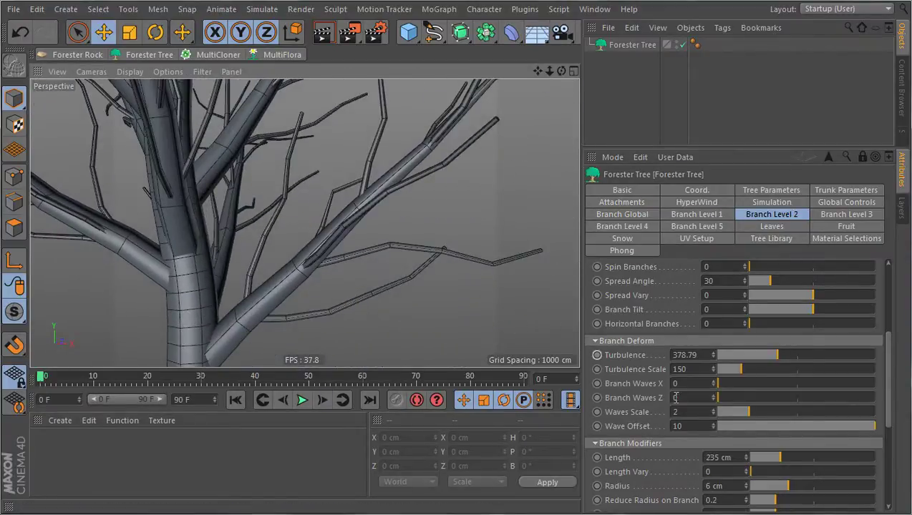
drag(789, 487, 816, 489)
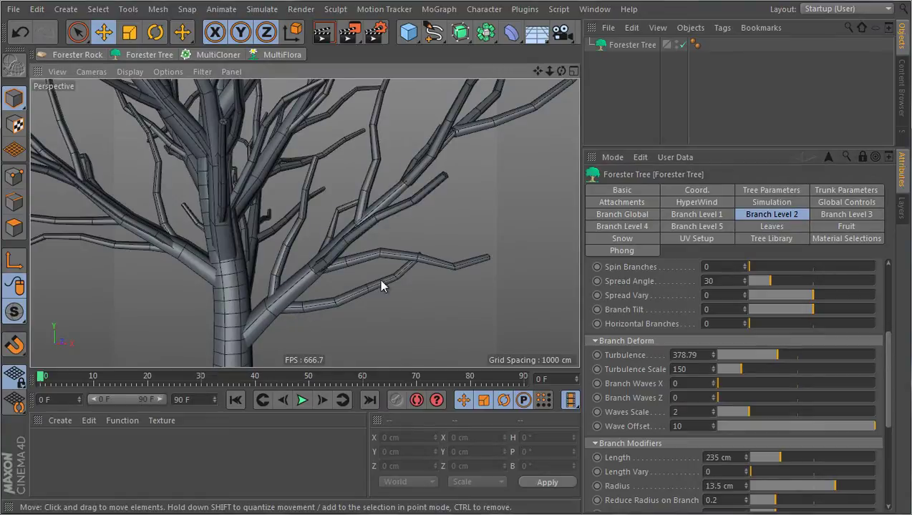
Set Reduce Radius on Branch for Branch Level 2 to 0.75.
alt+drag(382, 307, 462, 267)
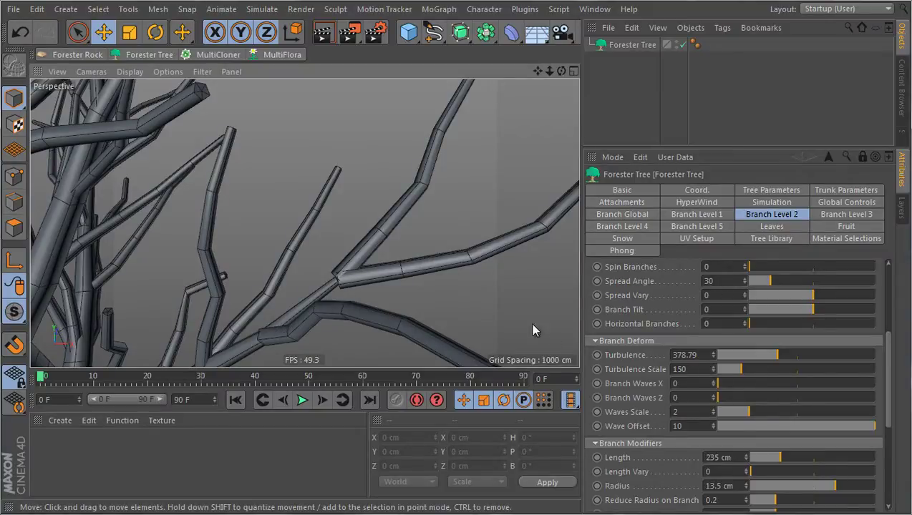
scroll(713, 428, down, 3)
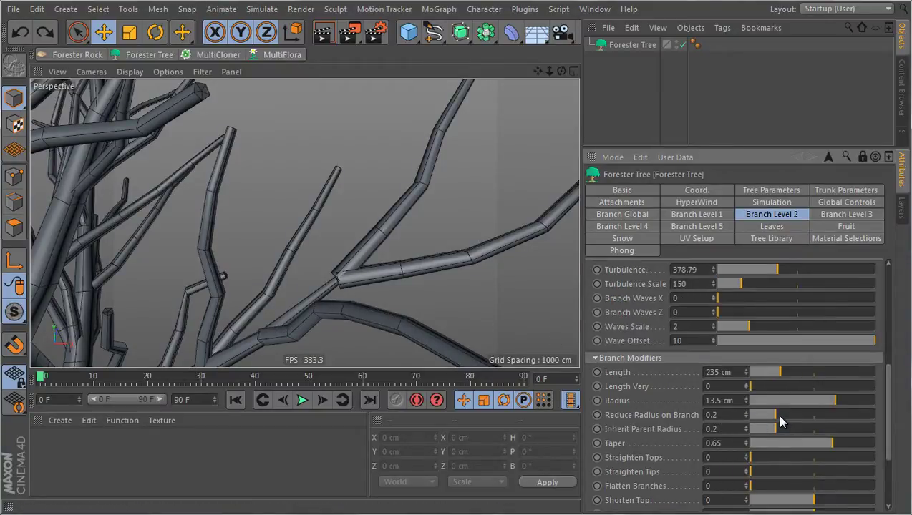
drag(779, 421, 845, 418)
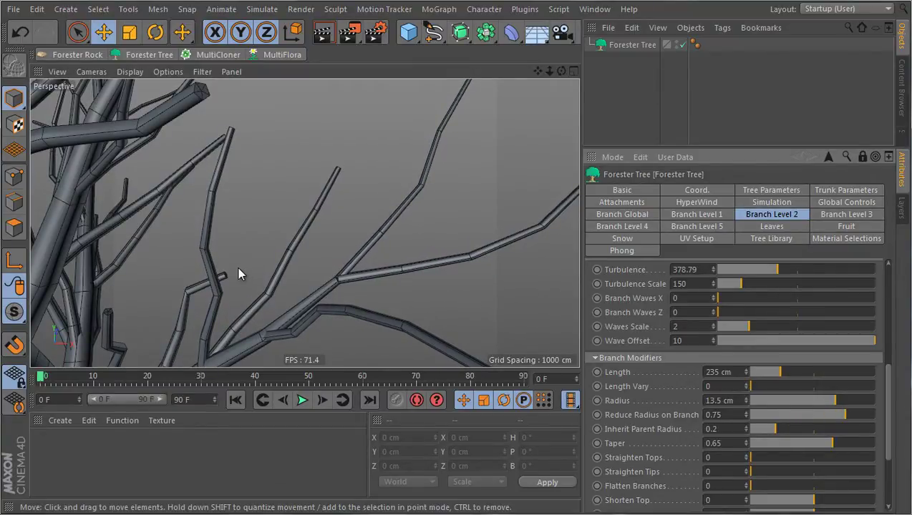
Examine the thickness of the second-level branches up close and the shape of the whole tree.
scroll(237, 266, down, 8)
scroll(224, 146, up, 5)
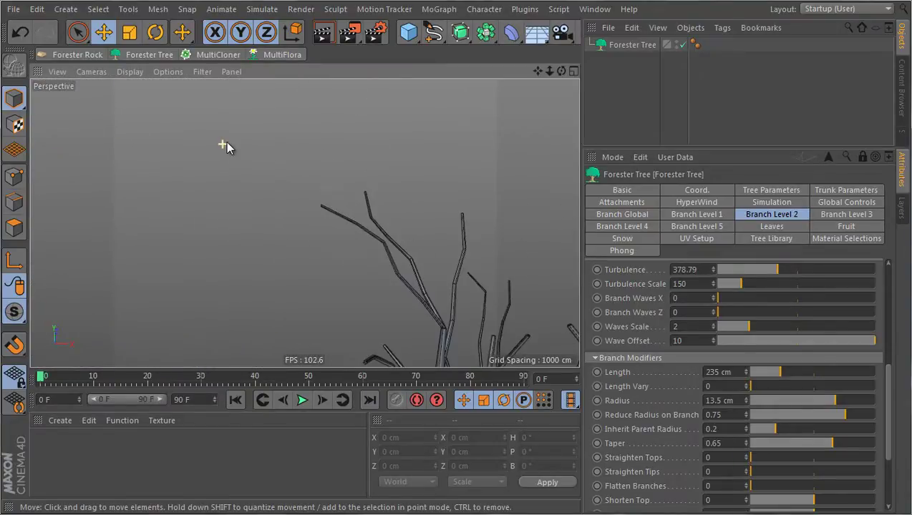
scroll(393, 312, up, 4)
scroll(395, 311, up, 6)
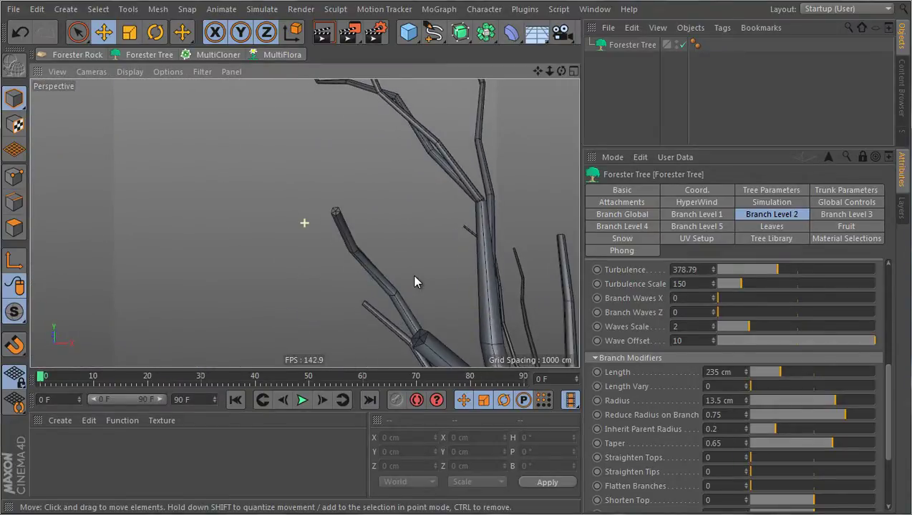
scroll(264, 141, down, 8)
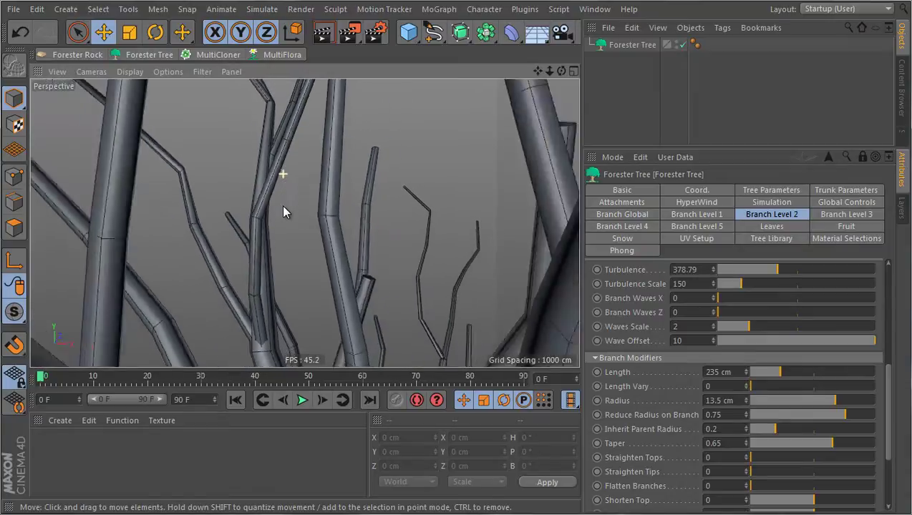
scroll(272, 314, down, 8)
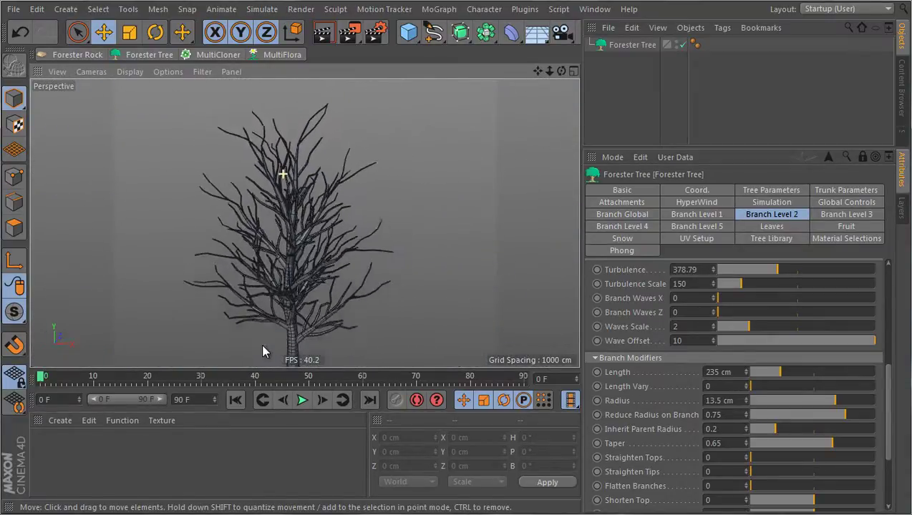
scroll(288, 326, up, 1)
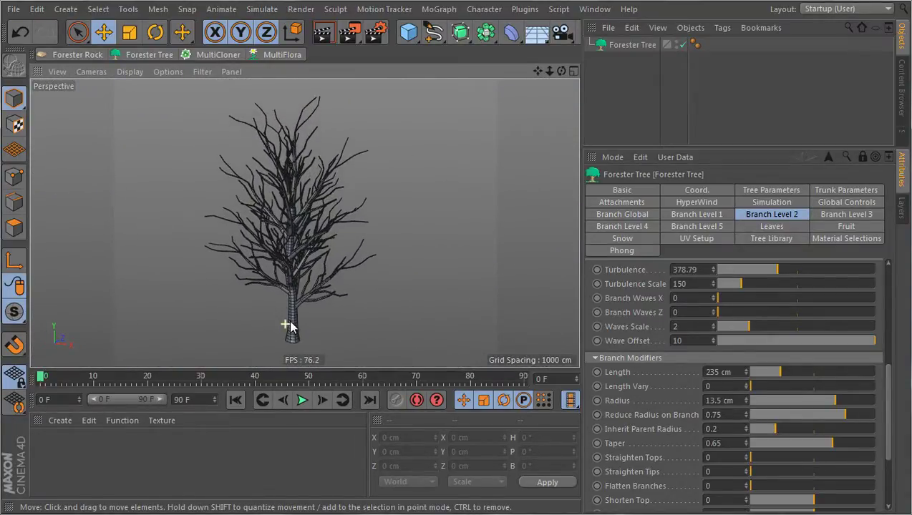
alt+middle_drag(311, 307, 312, 319)
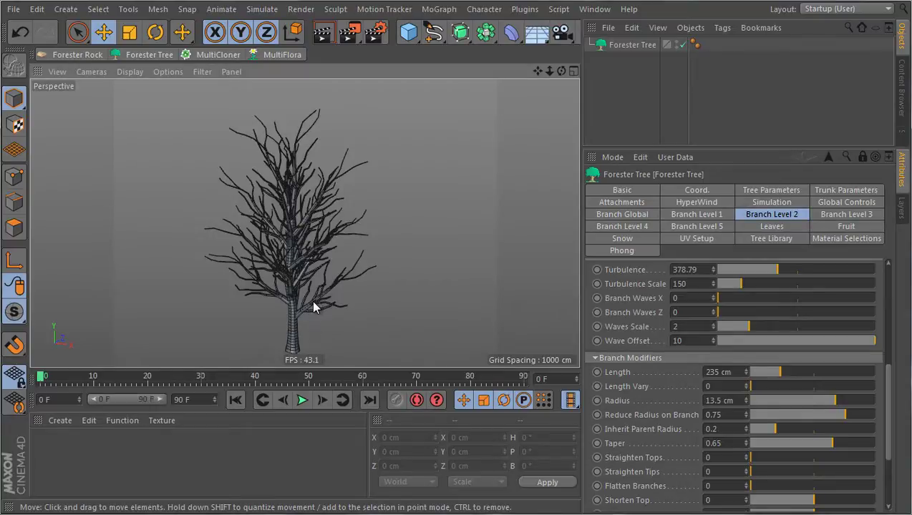
Set the tree's Viewport Levels to 3 to show the third level of branches.
click(771, 191)
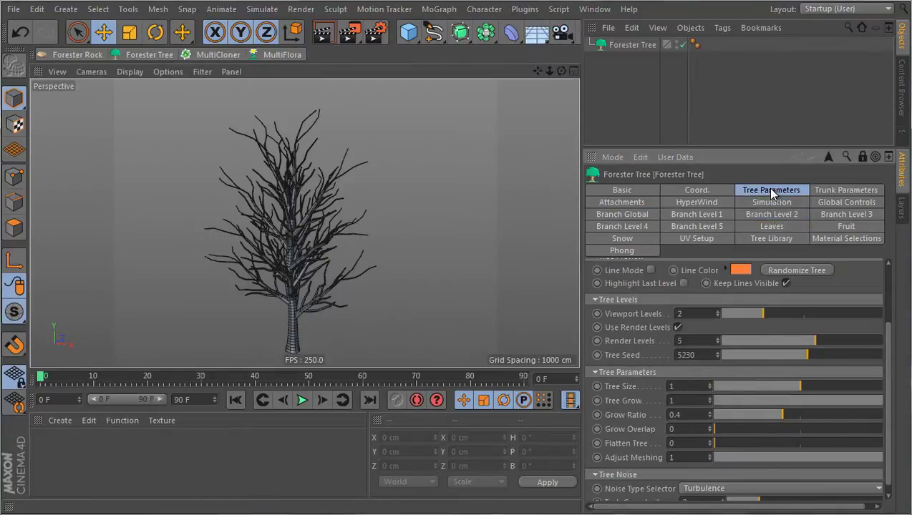
click(717, 311)
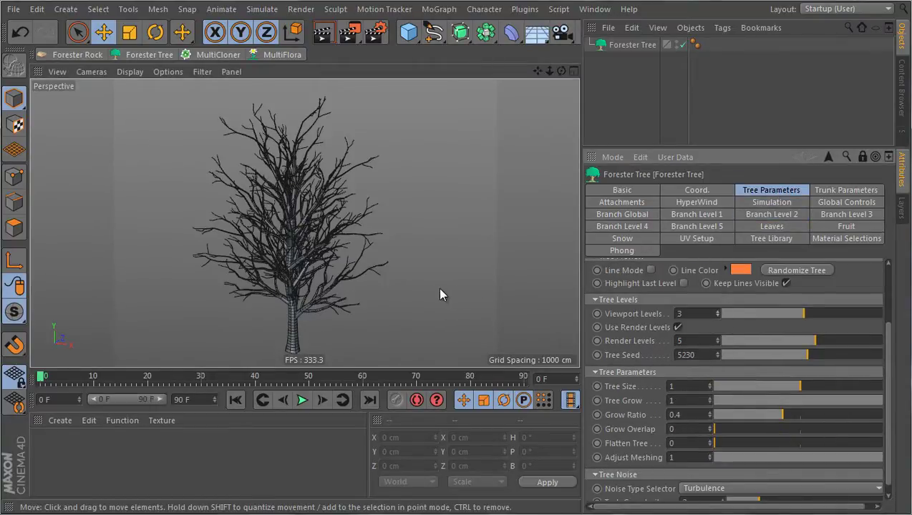
alt+drag(408, 290, 428, 282)
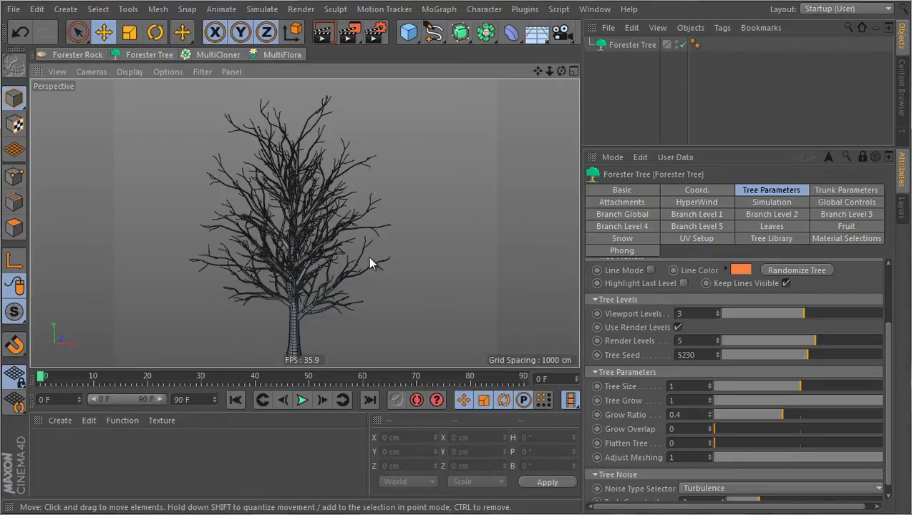
Set the Insertion Count of Branch Level 3 to 7.
click(859, 216)
scroll(671, 322, up, 3)
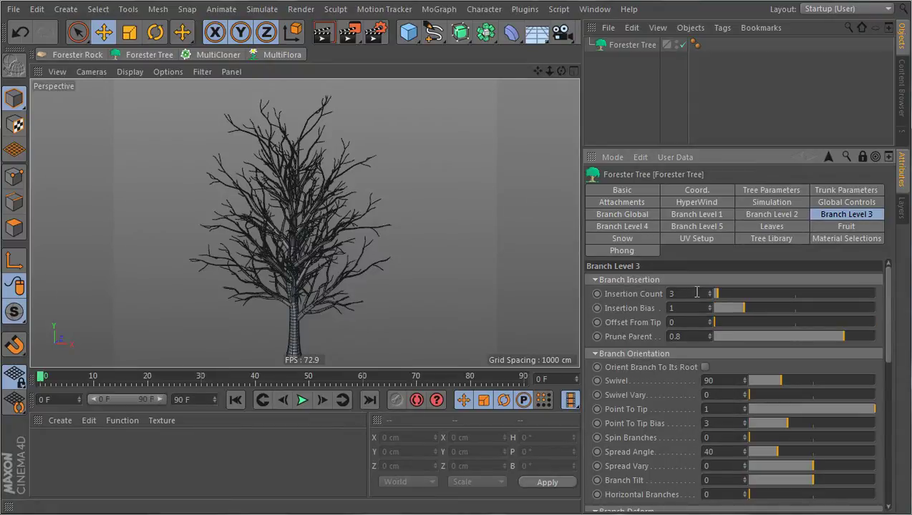
double_click(697, 294)
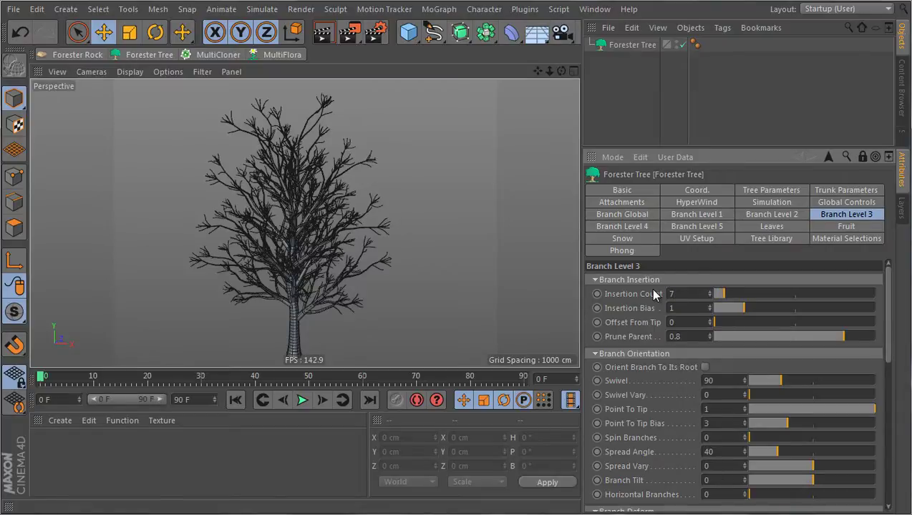
Set the Insertion Bias of the Branch Level 3 branches to 2.5.
scroll(387, 228, up, 2)
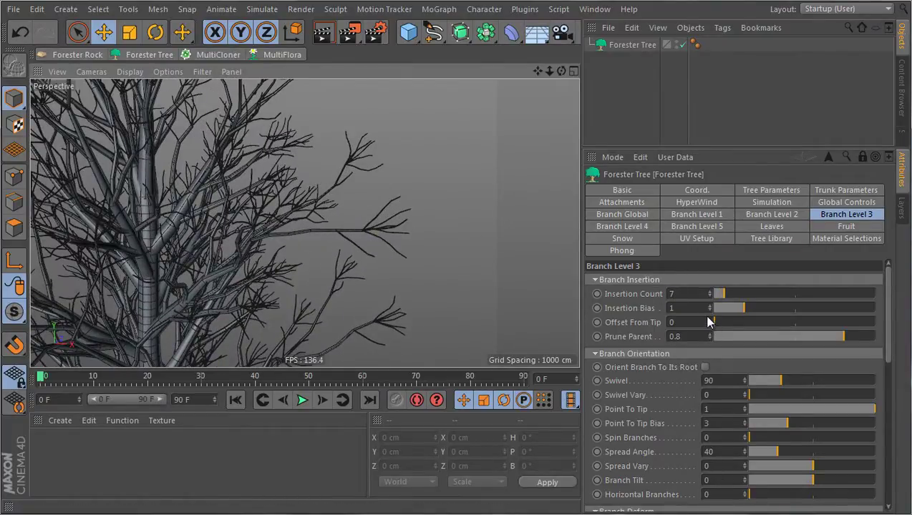
drag(738, 307, 794, 309)
click(676, 308)
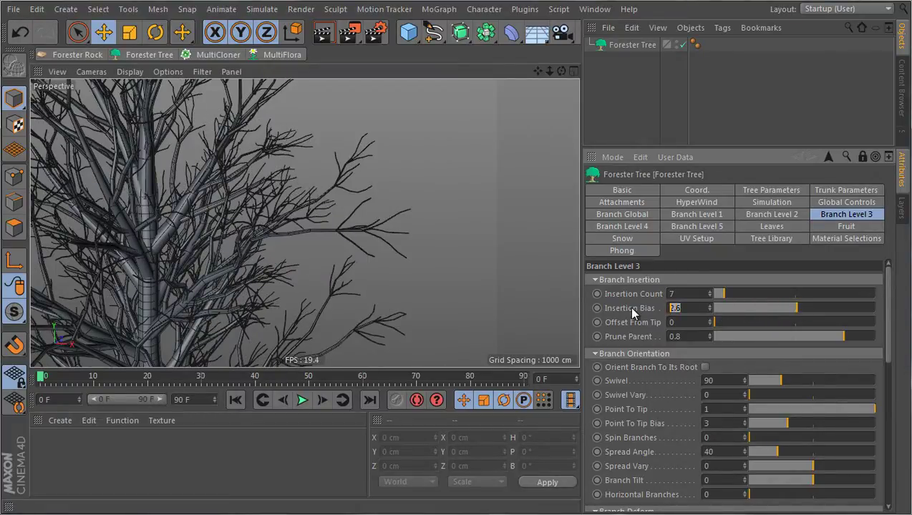
text(2.5)
key(Return)
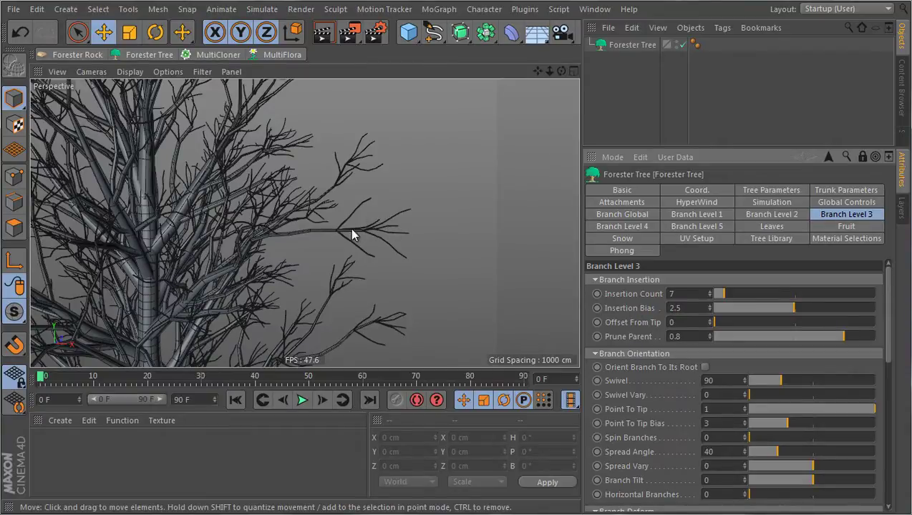
Set Offset From Tip to 1 and Prune Parent to 0.4 for Branch Level 3.
click(709, 319)
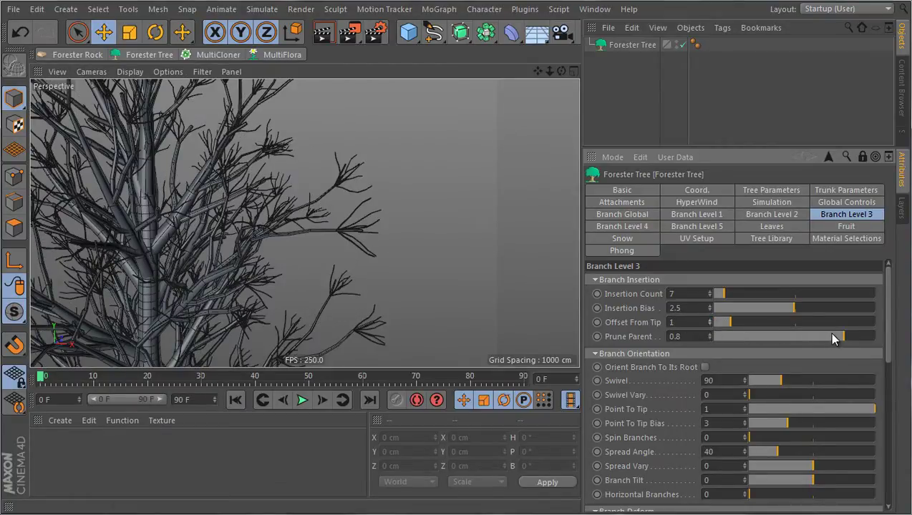
drag(843, 340, 756, 342)
drag(701, 337, 645, 332)
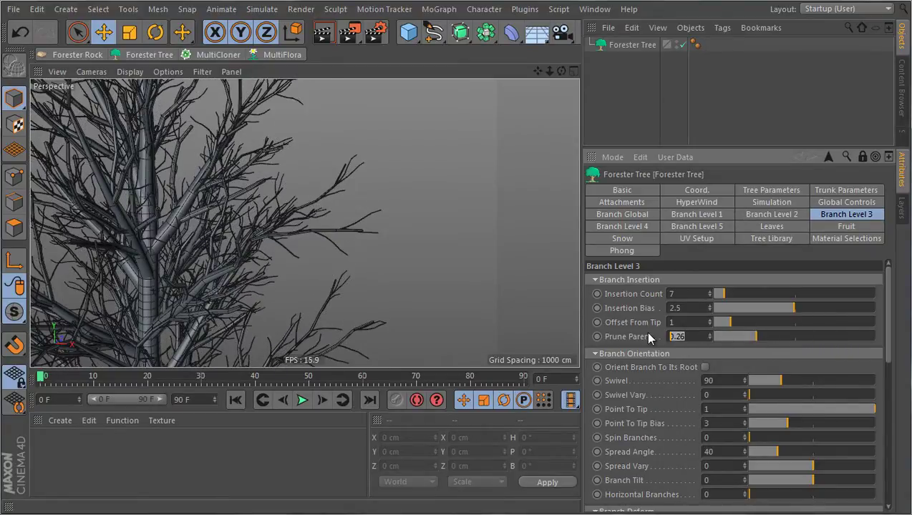
text(0.4)
key(Return)
alt+right_drag(495, 181, 472, 189)
mouse_move(331, 313)
alt+mouse_down()
mouse_move(300, 328)
mouse_move(325, 309)
alt+mouse_up()
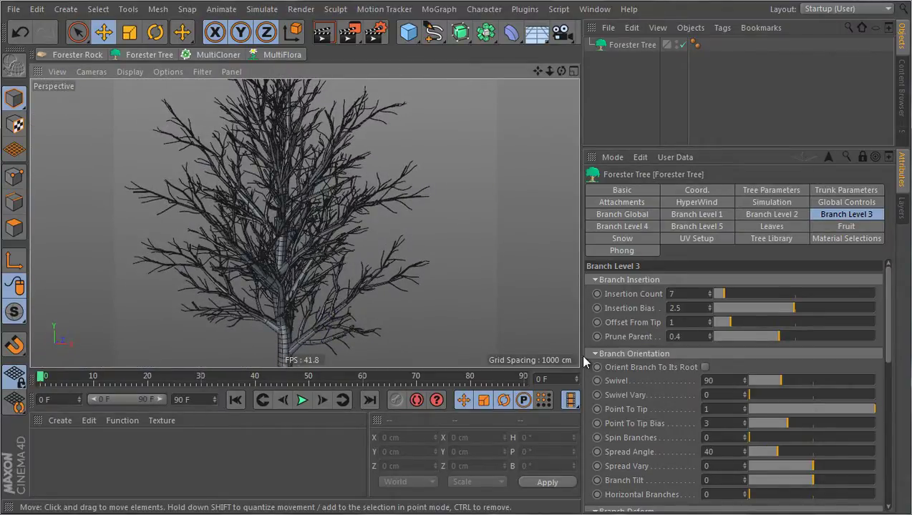
Set Point To Tip to 0 in the Branch Level 3 orientation settings.
scroll(639, 400, down, 3)
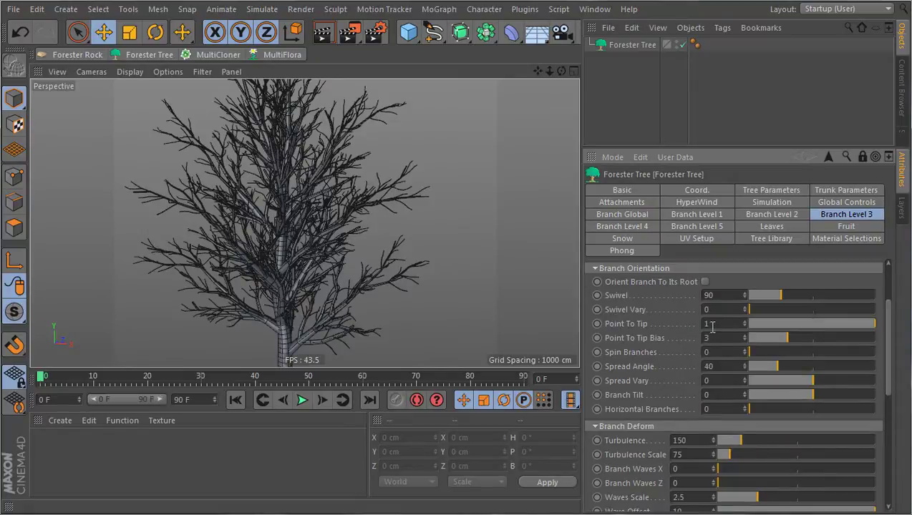
drag(711, 324, 675, 324)
text(0)
key(Return)
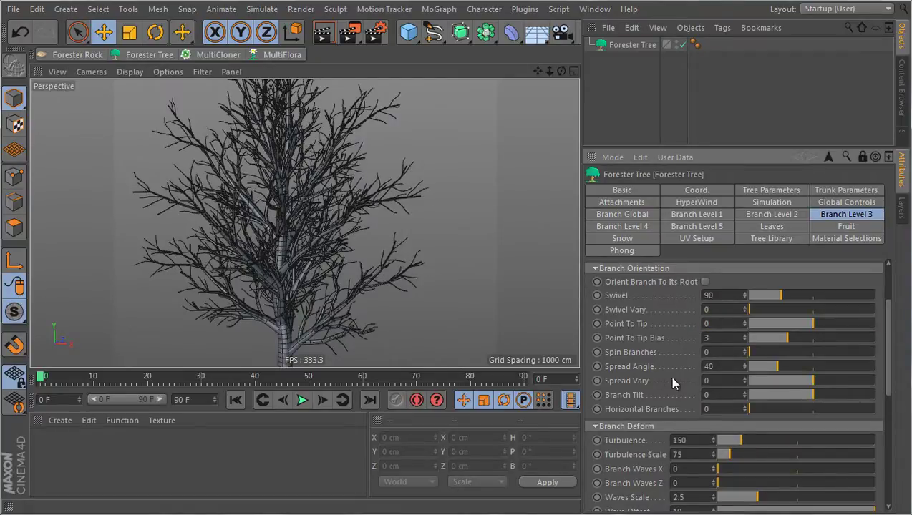
Set the Length of the Branch Level 3 branches to 100 cm and their Radius to 5 cm.
scroll(648, 456, down, 6)
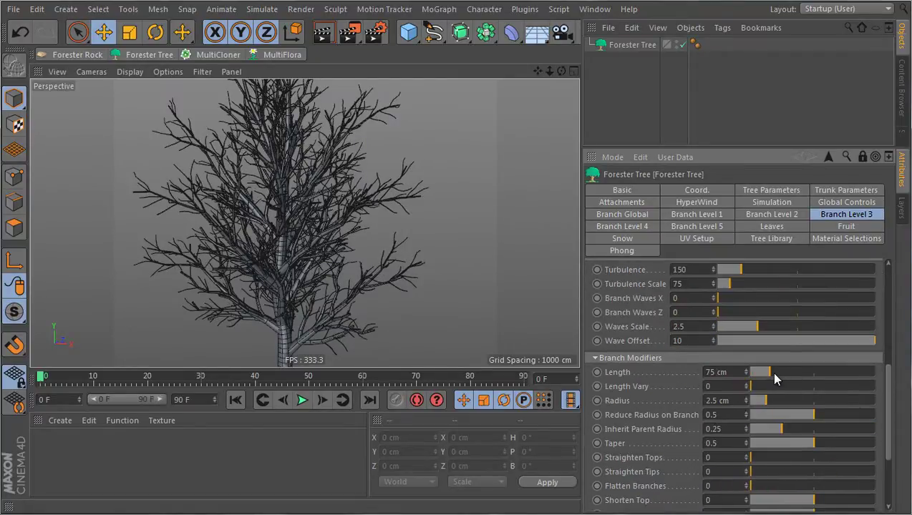
click(716, 373)
key(Return)
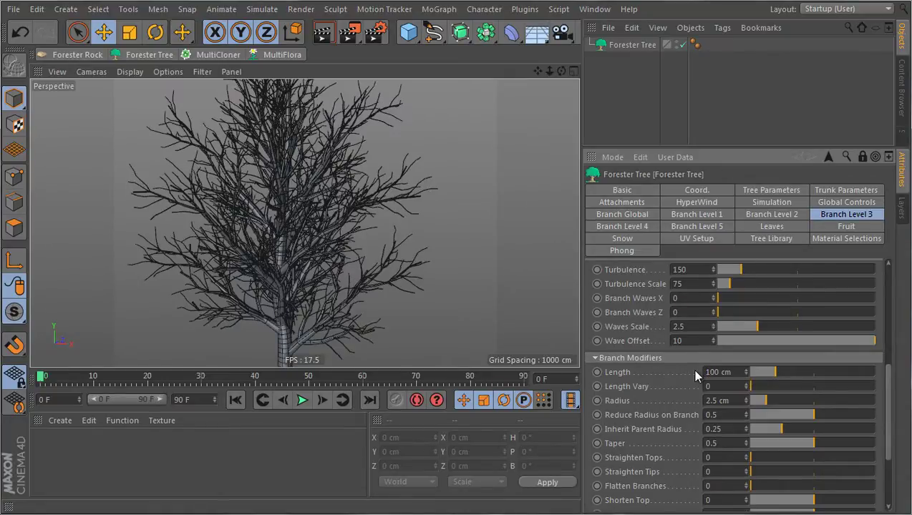
click(722, 400)
text(5)
key(Return)
Examine the thickness and spread of the third-level branches up close and the shape of the whole tree.
scroll(398, 301, up, 5)
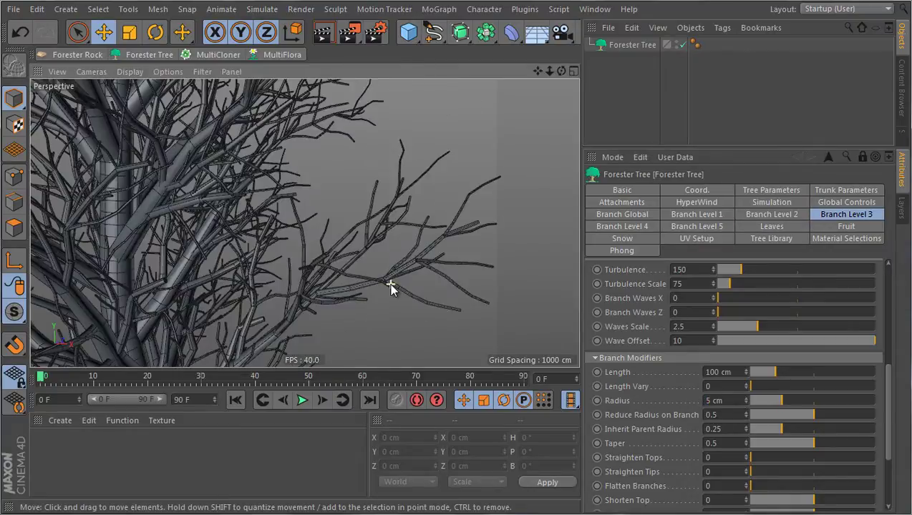
alt+drag(464, 199, 449, 213)
alt+middle_drag(306, 308, 405, 72)
alt+drag(346, 261, 428, 227)
alt+right_drag(411, 226, 371, 285)
alt+drag(346, 229, 494, 286)
alt+middle_drag(321, 93, 314, 157)
alt+right_drag(302, 154, 336, 128)
mouse_move(337, 134)
alt+mouse_down()
mouse_move(367, 149)
mouse_move(386, 126)
mouse_move(338, 134)
alt+mouse_up()
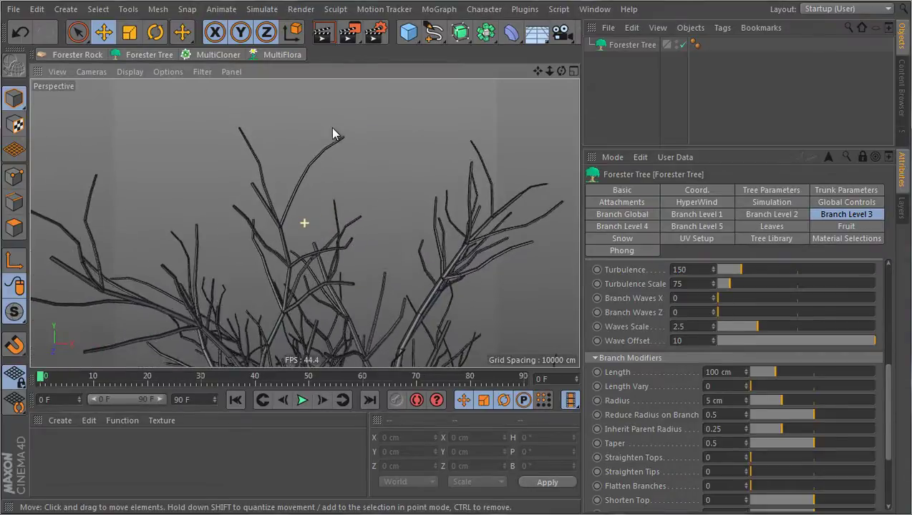
alt+right_drag(327, 131, 286, 312)
alt+middle_drag(284, 301, 262, 122)
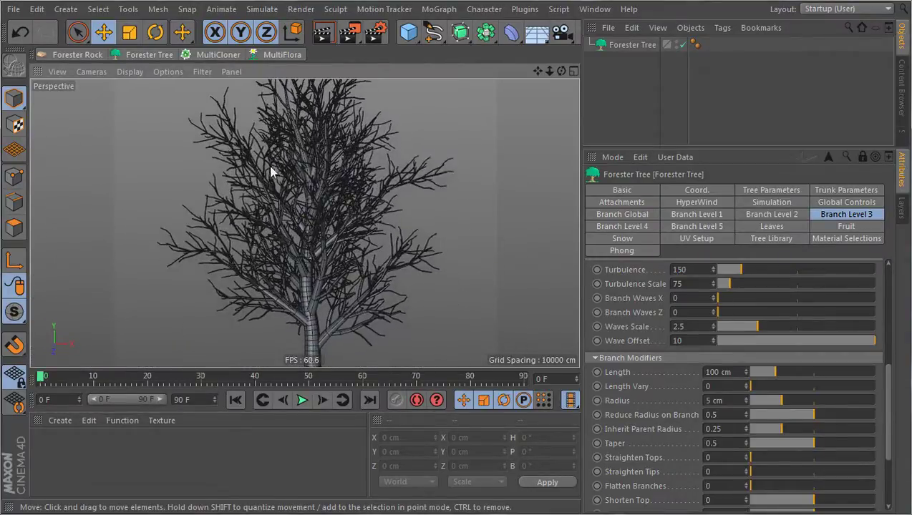
alt+right_drag(272, 156, 293, 182)
alt+middle_drag(294, 182, 296, 196)
alt+right_drag(296, 196, 264, 220)
mouse_move(263, 224)
alt+mouse_down()
mouse_move(275, 191)
mouse_move(300, 210)
mouse_move(267, 209)
alt+mouse_up()
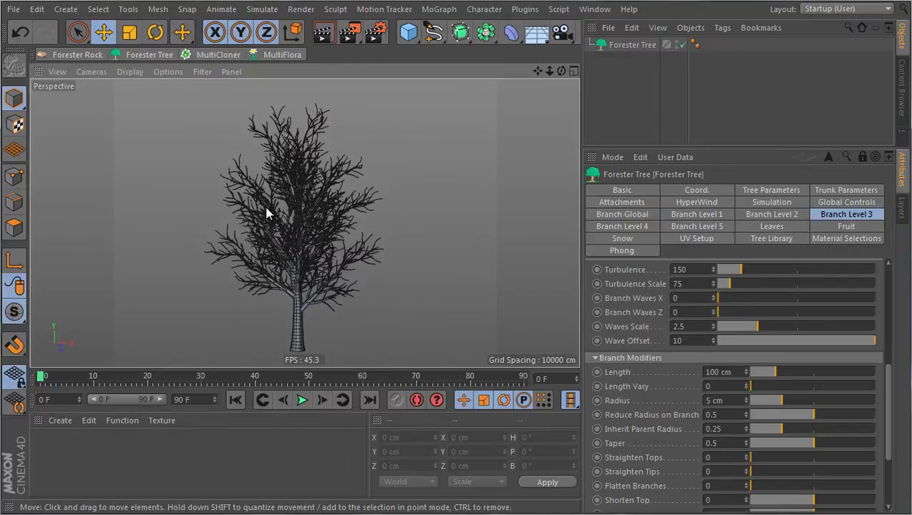
Raise Viewport Levels by one to show the fourth branch level and set the Branch Level 4 Insertion Count to 3.
click(773, 191)
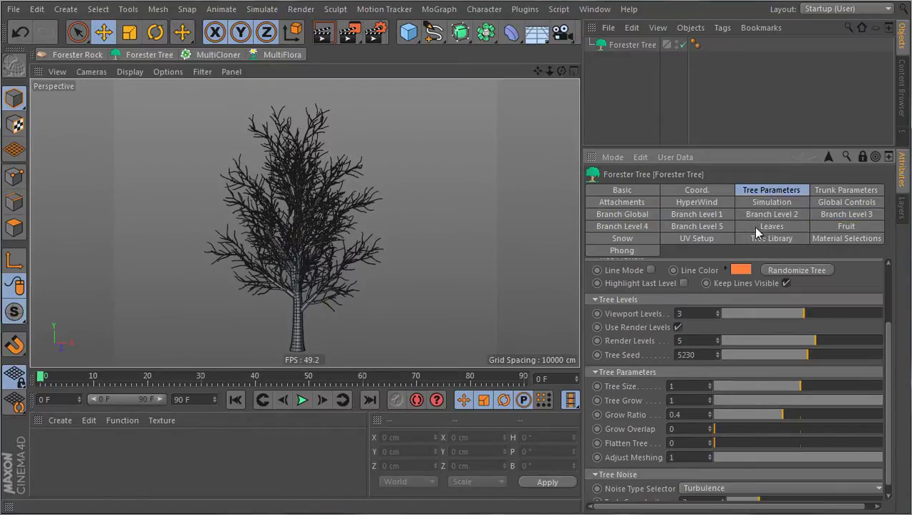
click(717, 311)
click(645, 226)
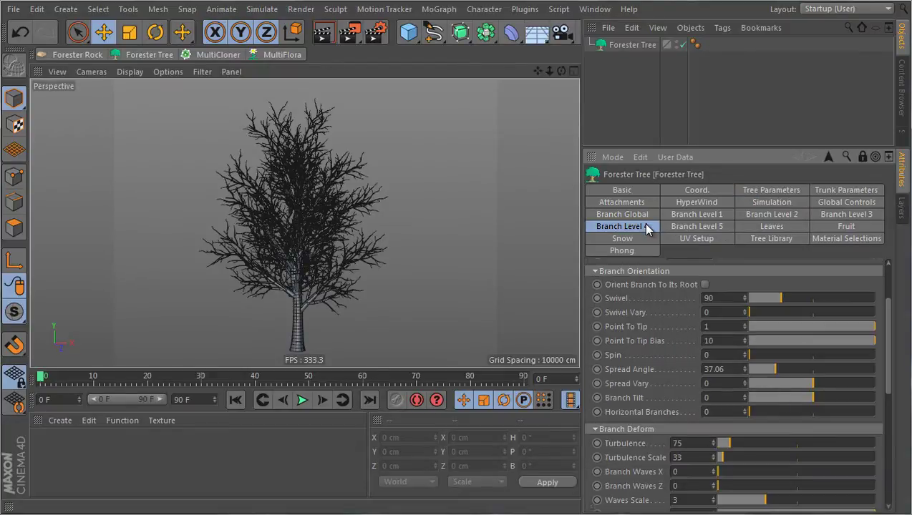
scroll(642, 344, up, 3)
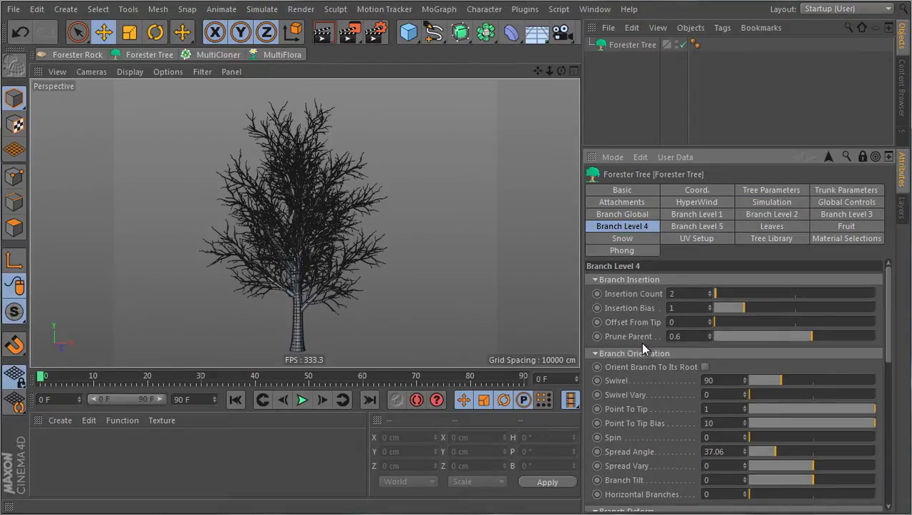
click(712, 291)
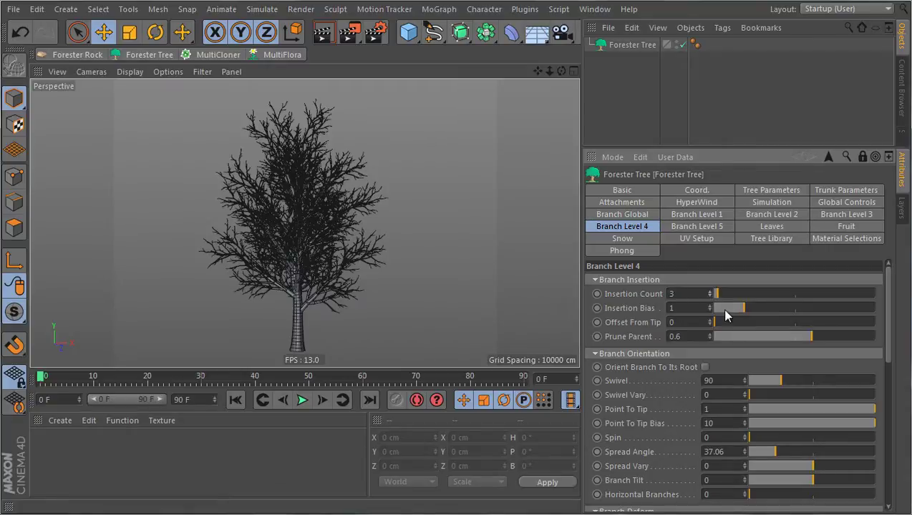
Try Insertion Bias values of 2.43, 0.1, 4.15 and 2.47 on the Branch Level 4 branches.
drag(751, 308, 791, 310)
scroll(371, 226, up, 5)
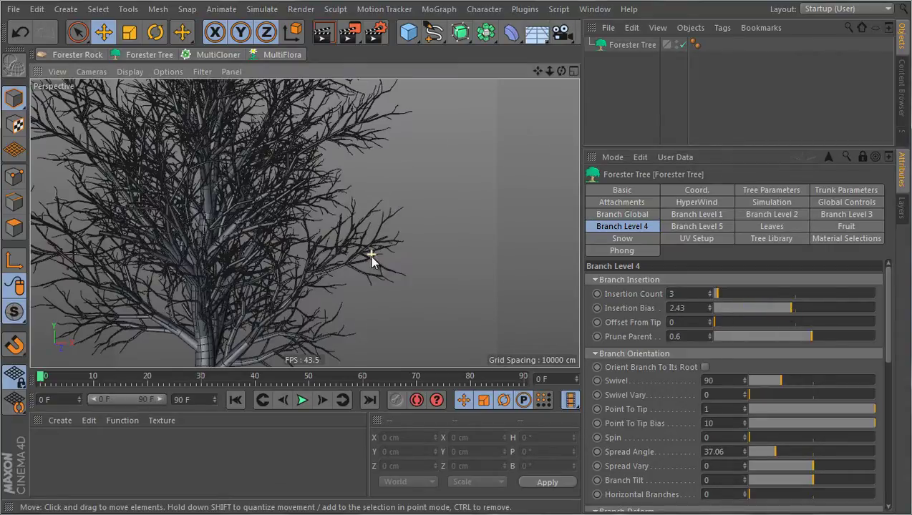
scroll(405, 284, up, 2)
alt+drag(401, 275, 422, 262)
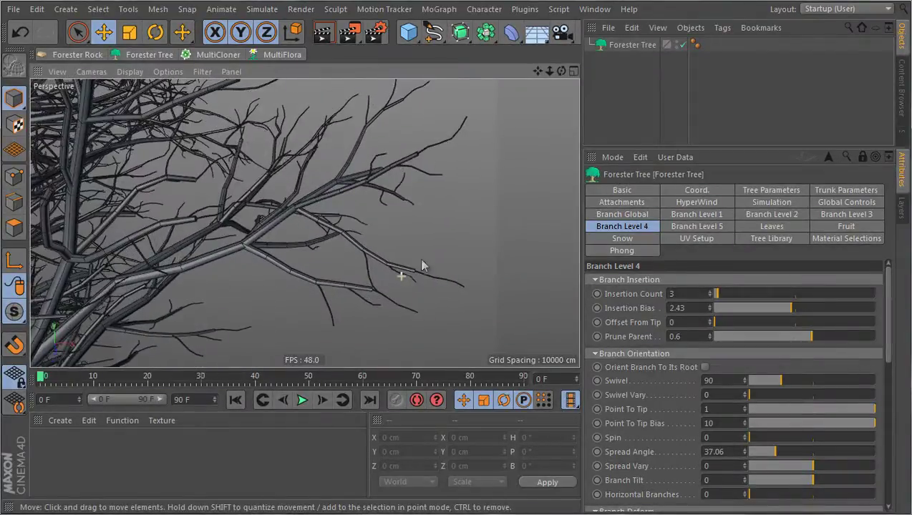
drag(790, 310, 704, 313)
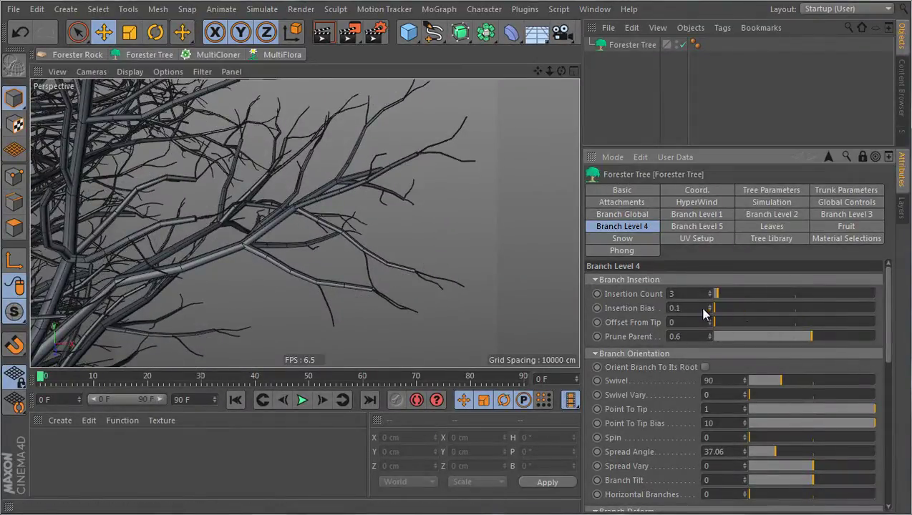
drag(773, 313, 849, 309)
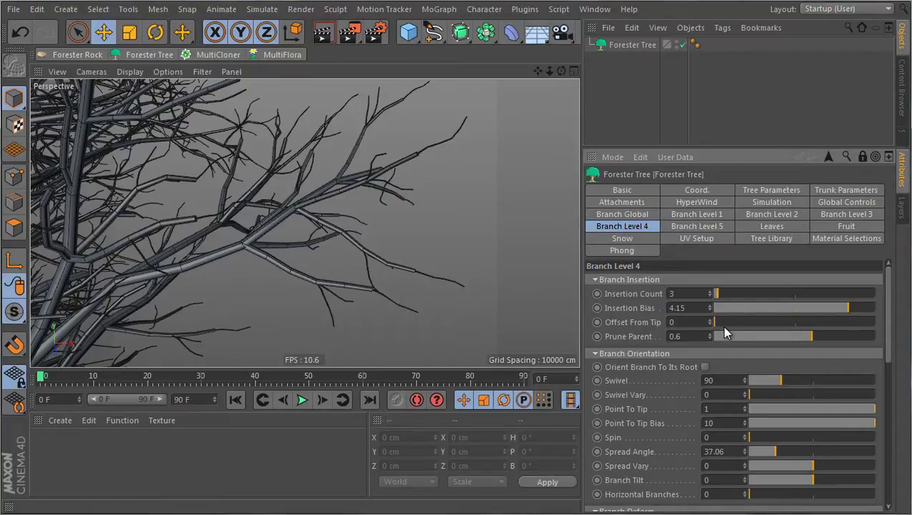
click(793, 310)
Set Prune Parent to 0.25 and Insertion Bias to 2 for Branch Level 4.
drag(802, 339, 751, 340)
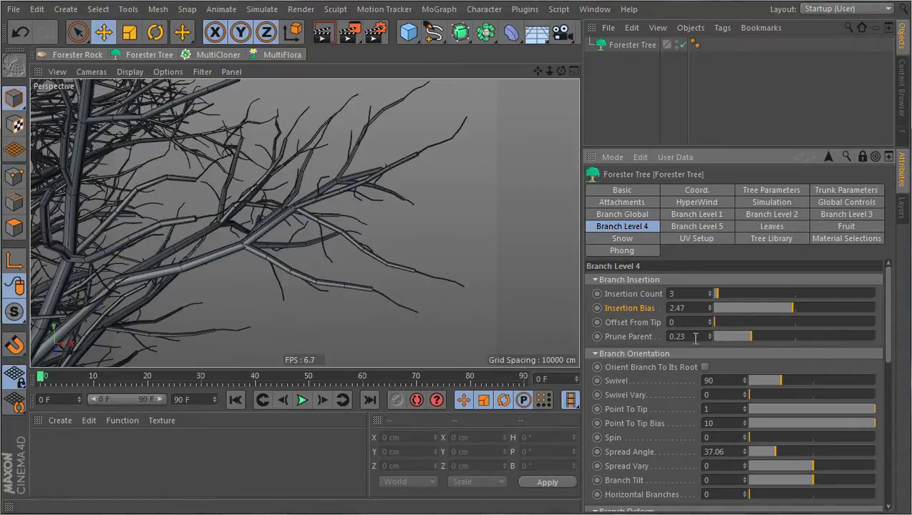
drag(695, 338, 646, 338)
text(0.25)
key(Return)
drag(691, 308, 664, 308)
text(2)
click(643, 338)
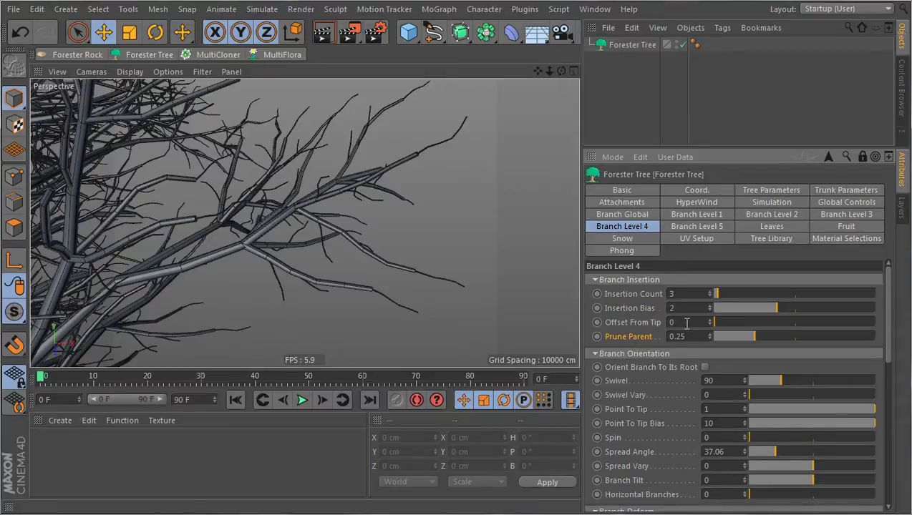
Set the Length of the Branch Level 4 branches to 100 cm.
alt+drag(458, 283, 427, 299)
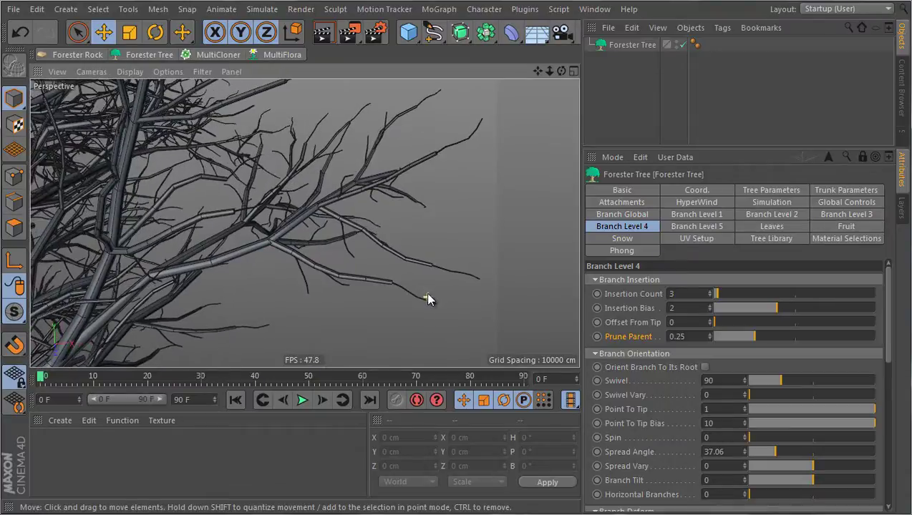
scroll(420, 202, down, 10)
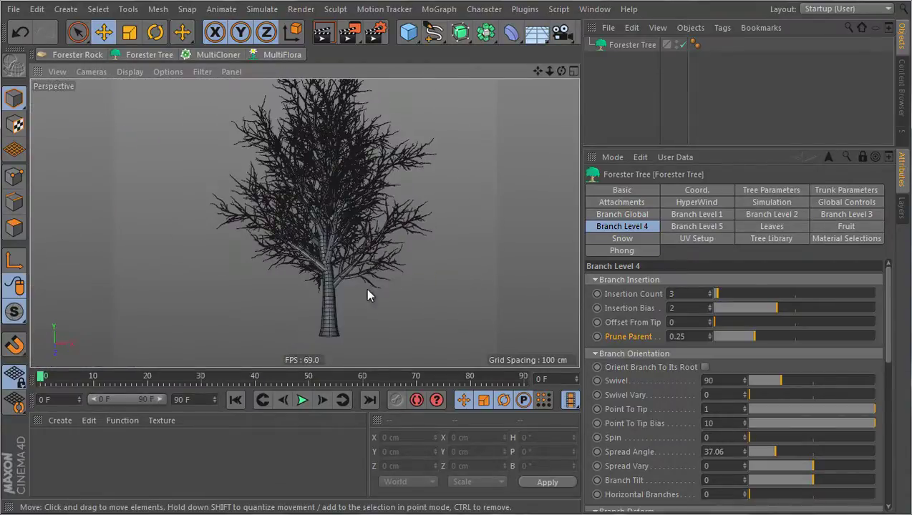
scroll(364, 295, up, 3)
scroll(365, 298, up, 3)
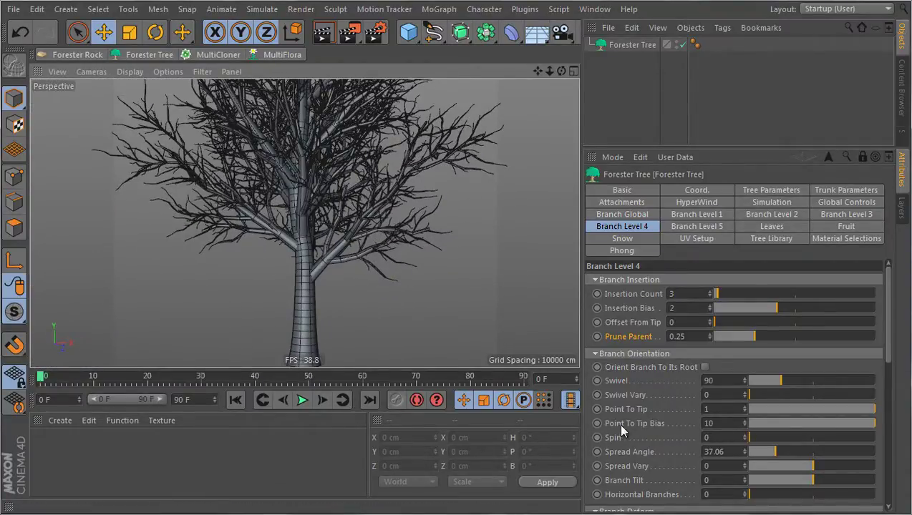
scroll(619, 425, down, 4)
scroll(621, 427, down, 3)
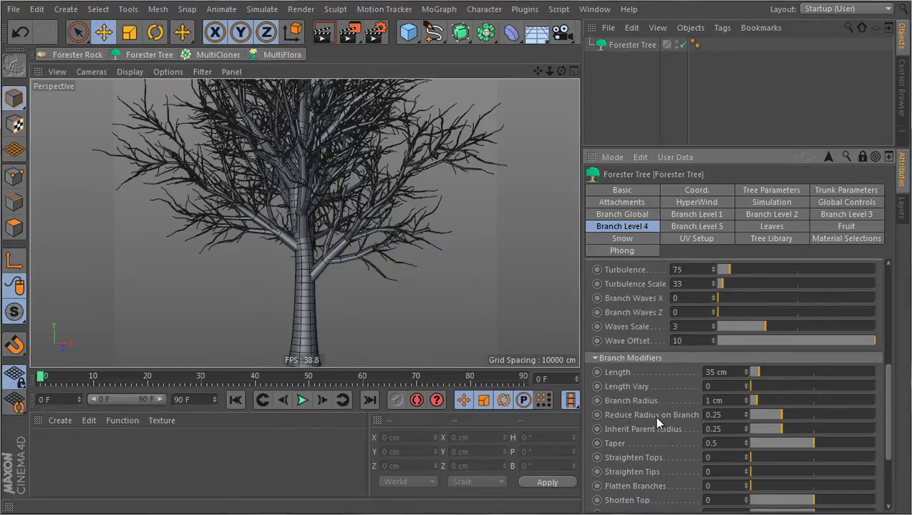
drag(732, 372, 675, 373)
text(100)
key(Return)
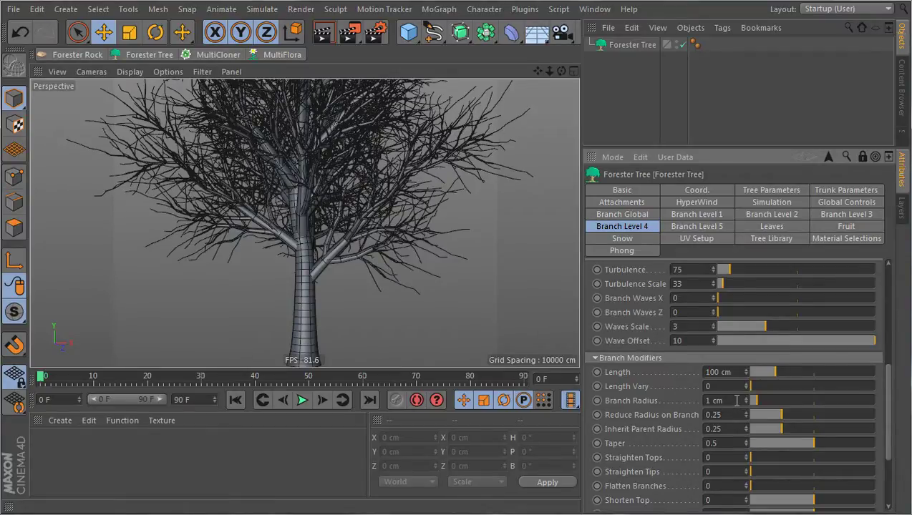
Thicken the Branch Level 4 branches by setting their Branch Radius to 5 cm.
drag(736, 401, 693, 405)
text(5)
key(Return)
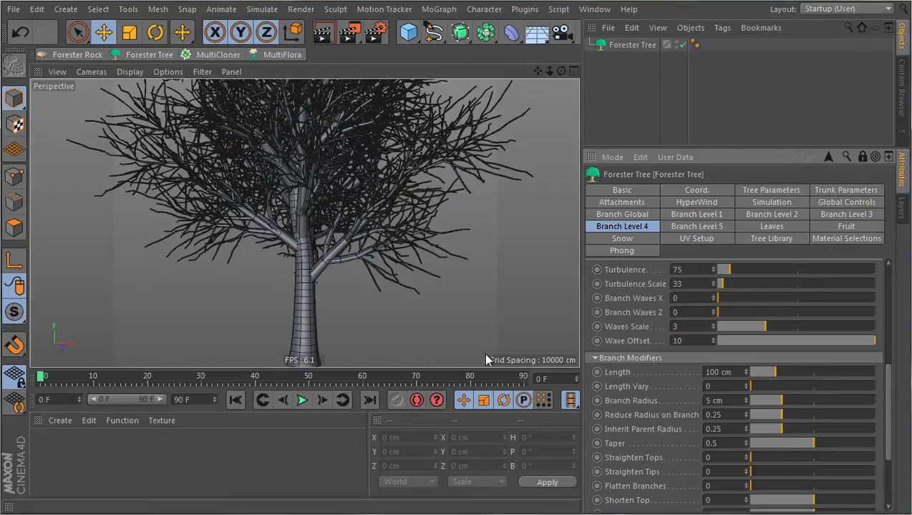
Examine the Branch Level 4 branches up close and in the overall shape of the tree.
scroll(458, 322, down, 3)
scroll(465, 242, down, 2)
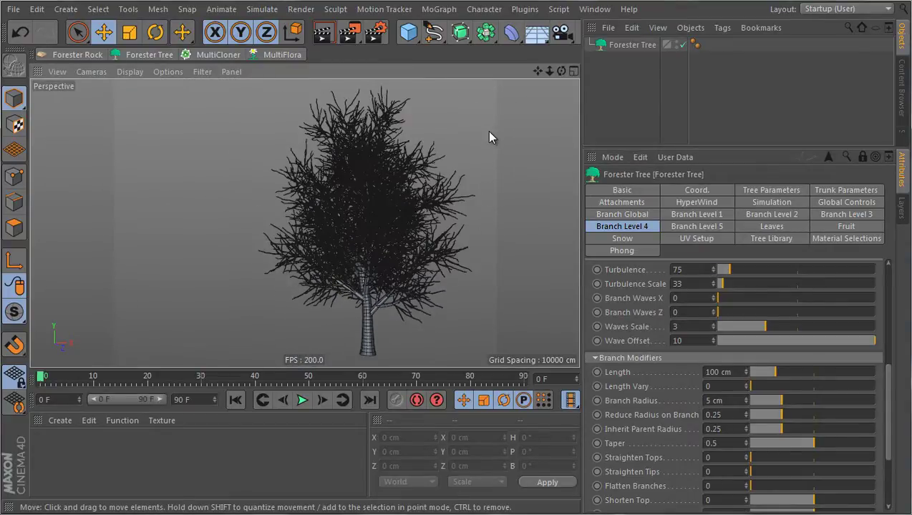
scroll(451, 215, up, 6)
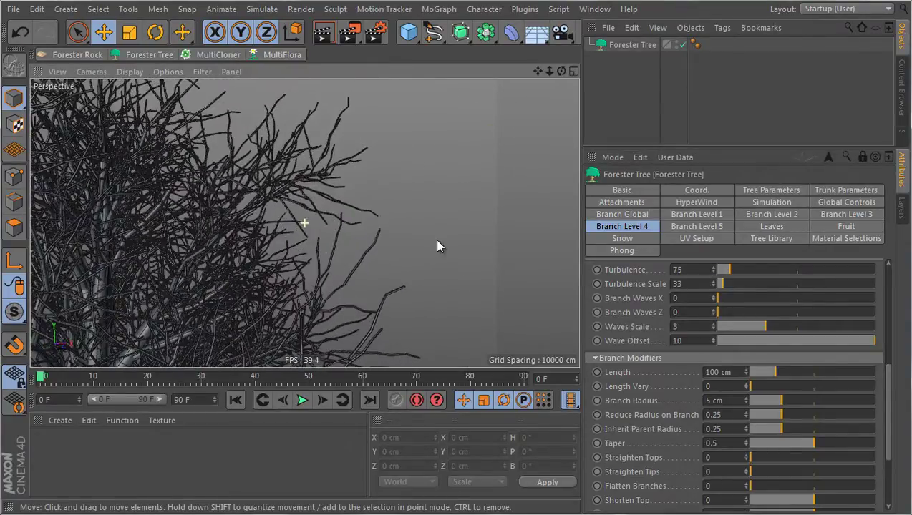
scroll(429, 242, down, 6)
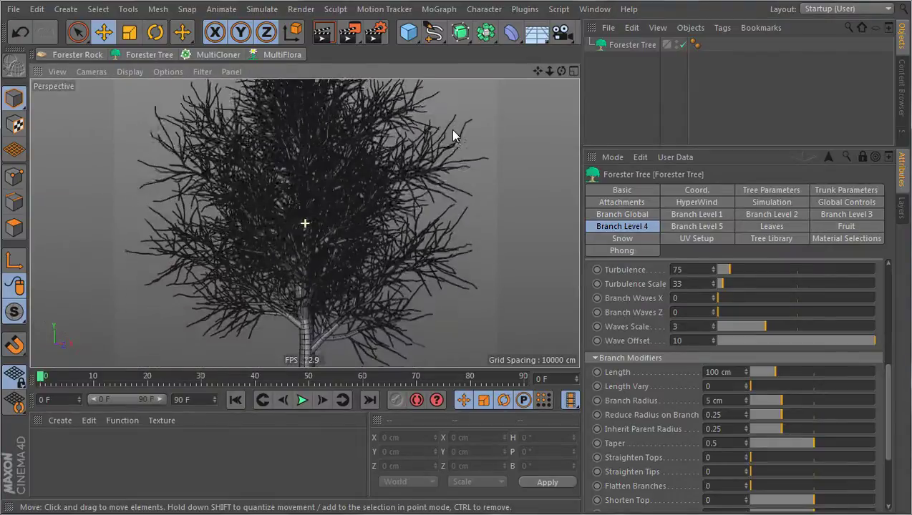
scroll(419, 210, up, 4)
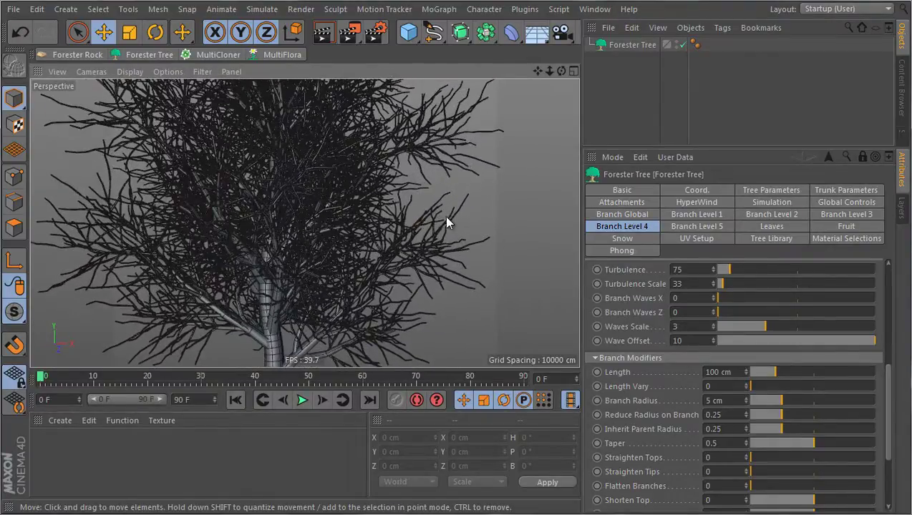
scroll(446, 222, down, 5)
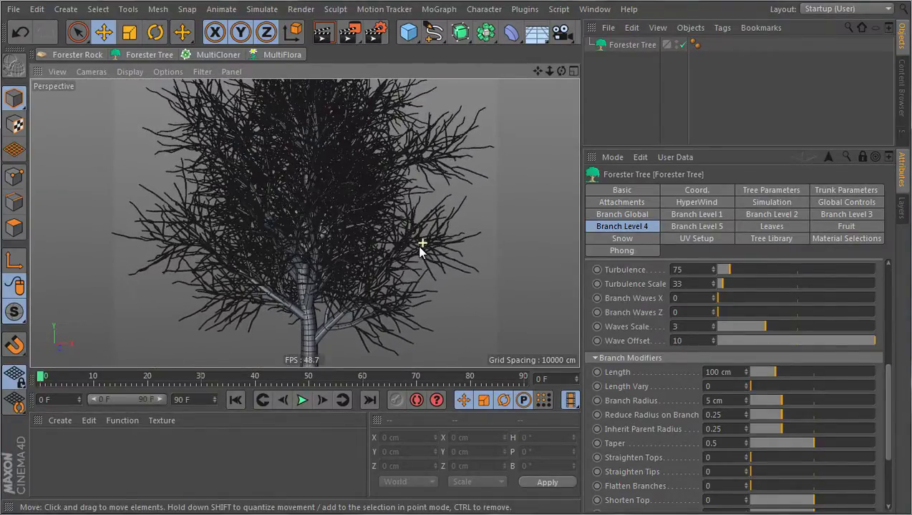
Set the tree's Viewport Levels to 5 and turn off Generate Leaves.
click(759, 193)
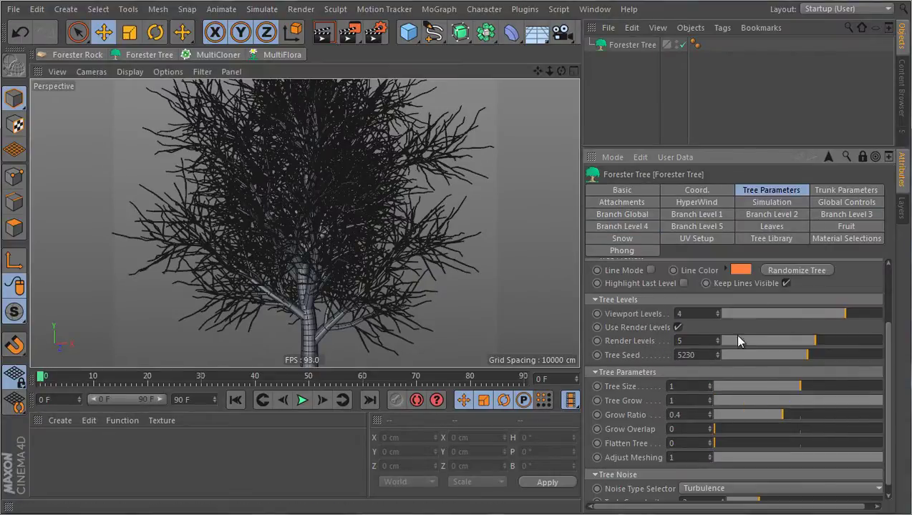
click(718, 310)
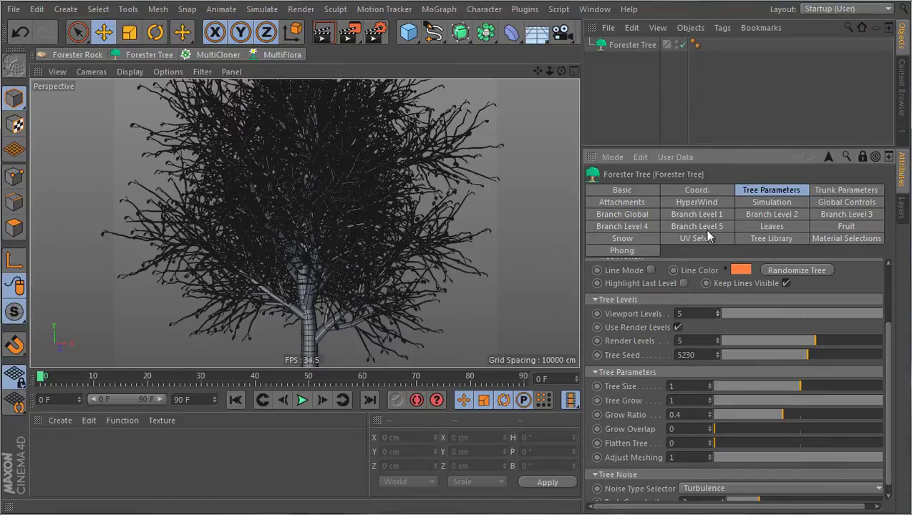
click(769, 227)
scroll(621, 285, up, 3)
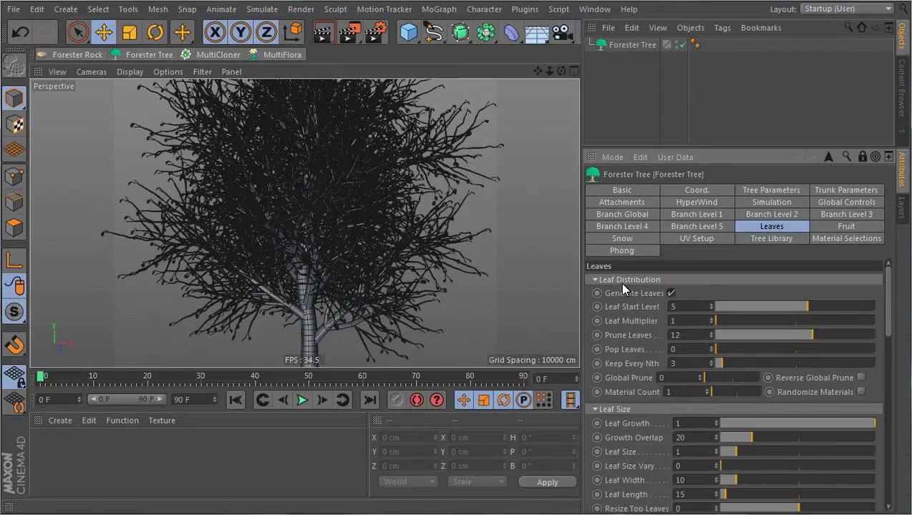
click(670, 294)
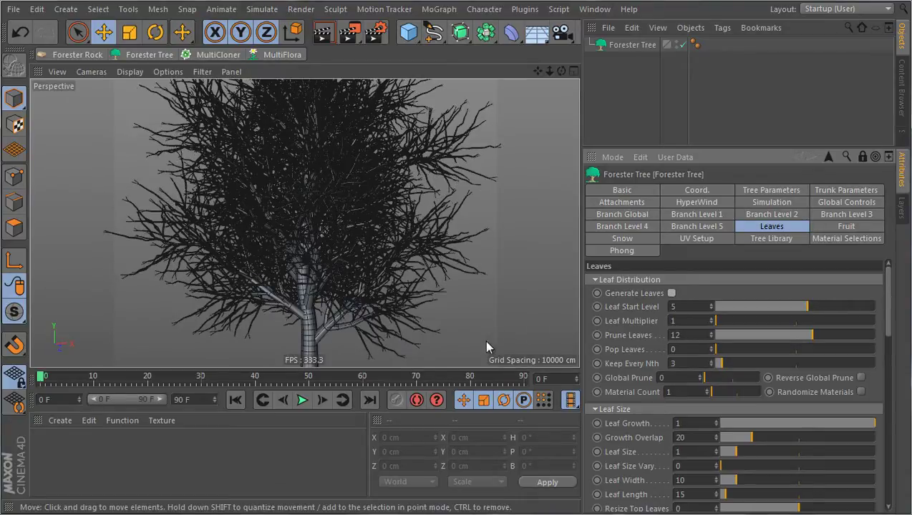
Set Insertion Bias to 1.5 and Offset From Tip to 1 for Branch Level 5.
scroll(418, 358, up, 7)
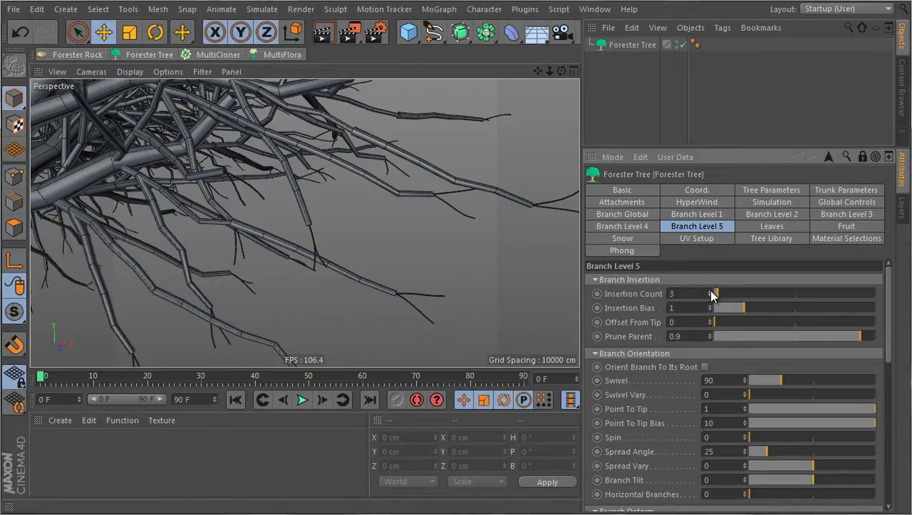
click(697, 308)
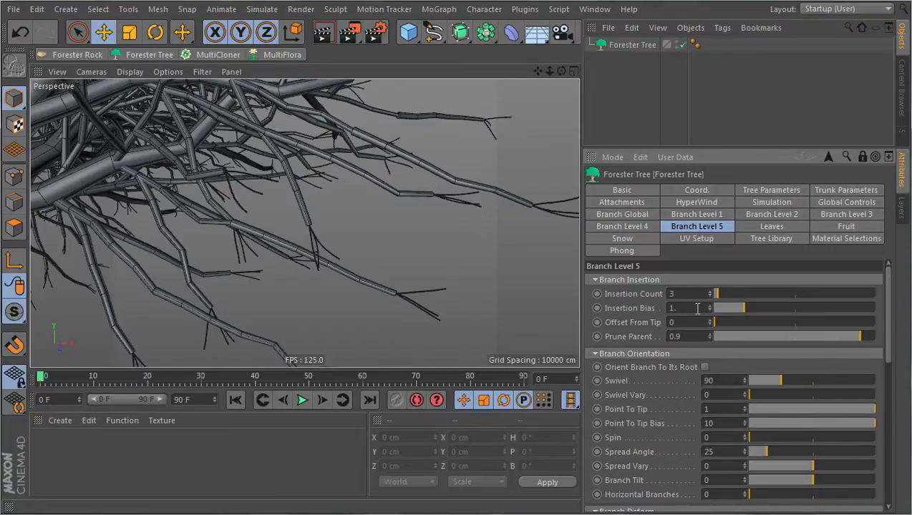
text(.5)
key(Return)
drag(681, 321, 647, 331)
text(1)
key(Return)
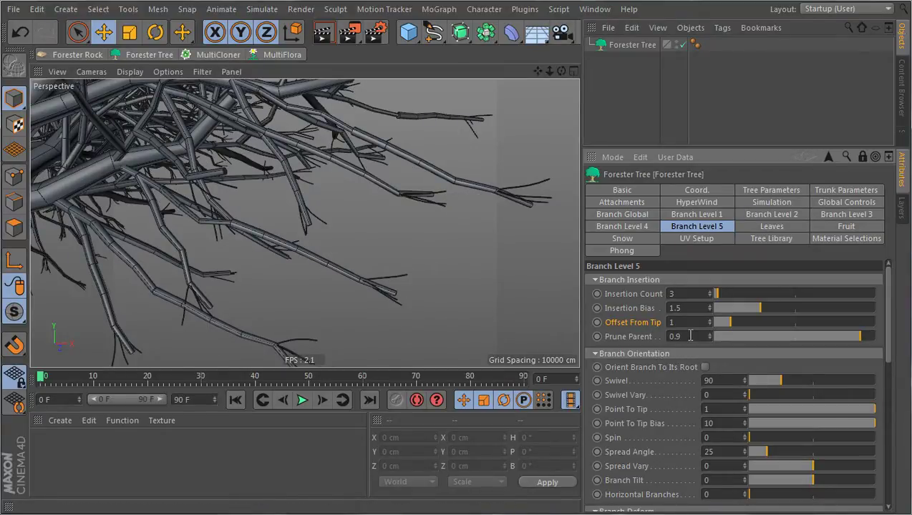
Set Prune Parent to 0.2 and Spread Angle to 55 for Branch Level 5.
text(0.2)
key(Return)
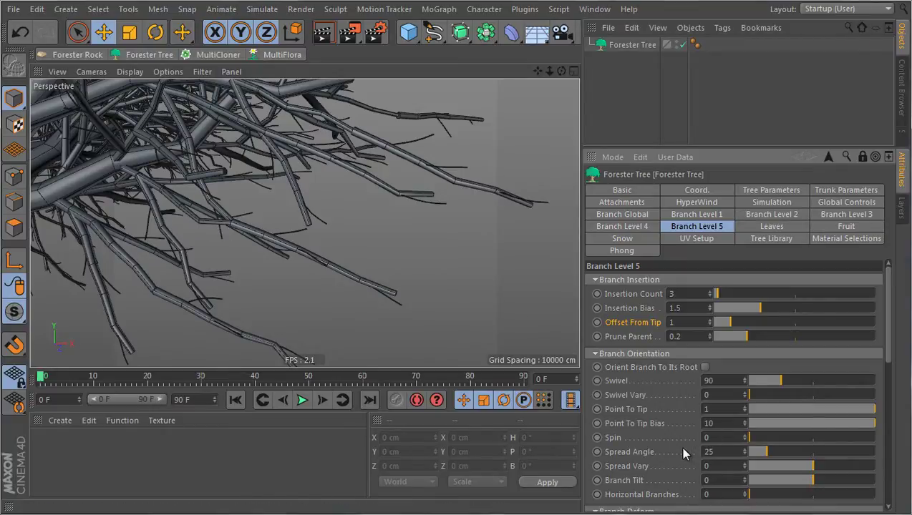
scroll(682, 453, down, 3)
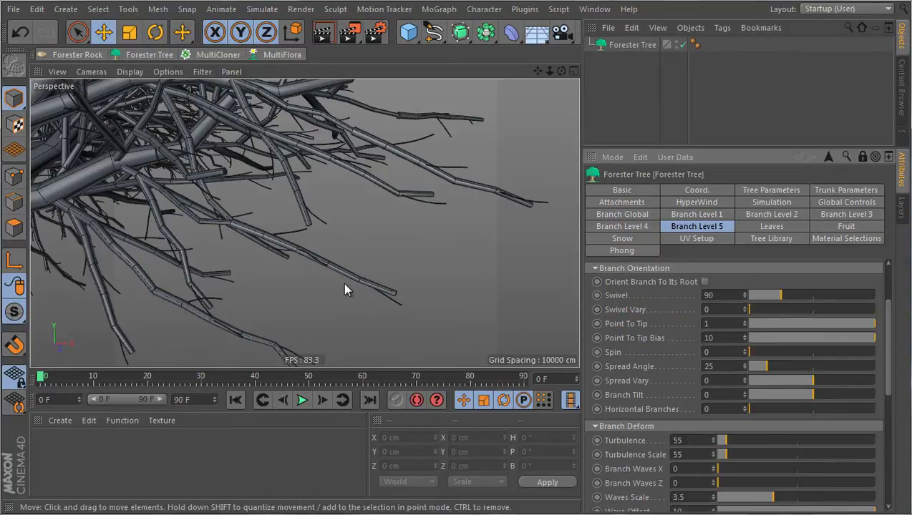
double_click(727, 365)
text(55)
key(Return)
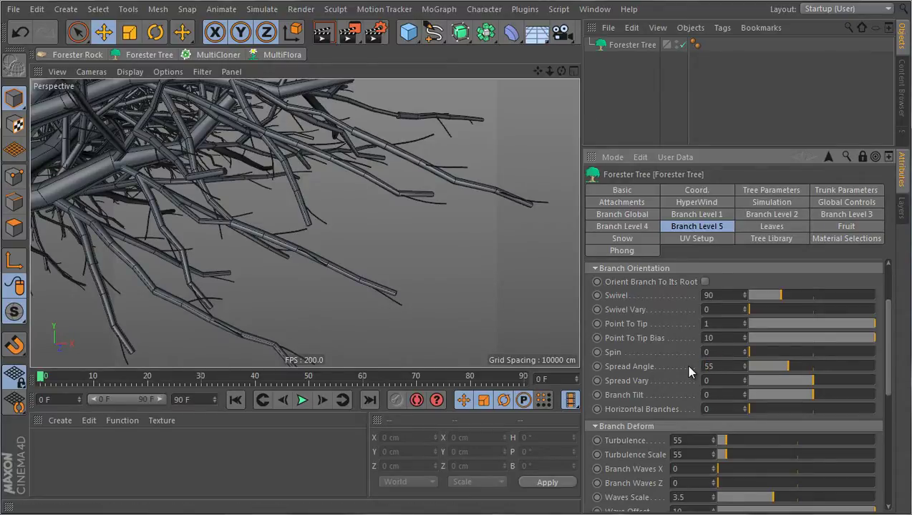
Set the Branch Level 5 branches to a Length of 55 cm and a Branch Radius of 1.5 cm.
scroll(688, 368, down, 3)
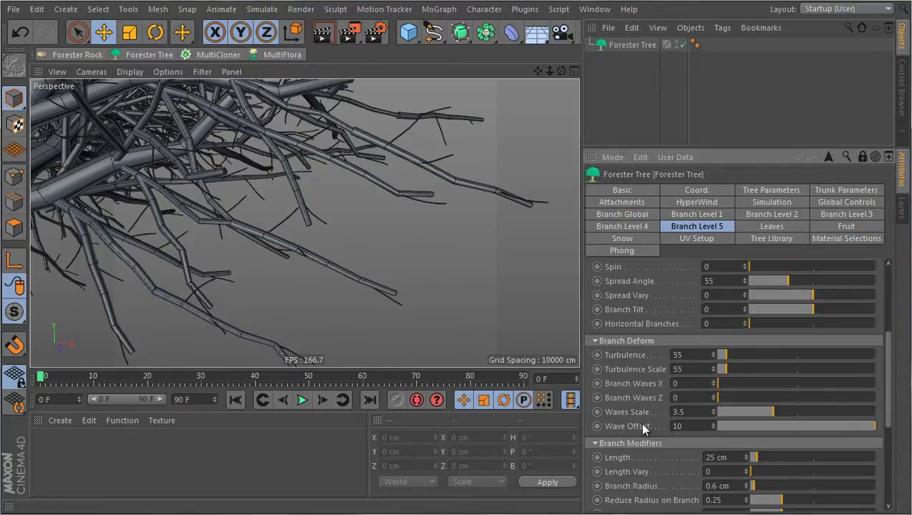
scroll(643, 428, down, 3)
double_click(729, 372)
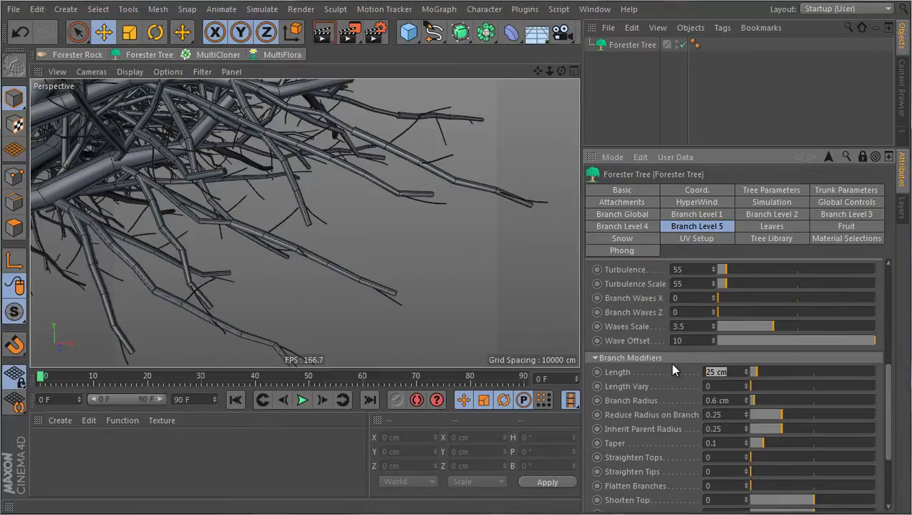
text(55)
key(Return)
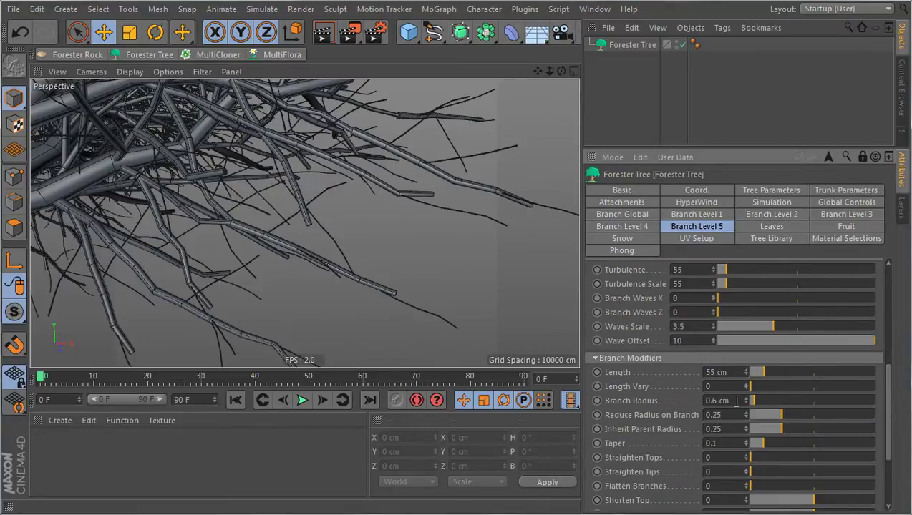
double_click(736, 401)
text(1.5)
key(Return)
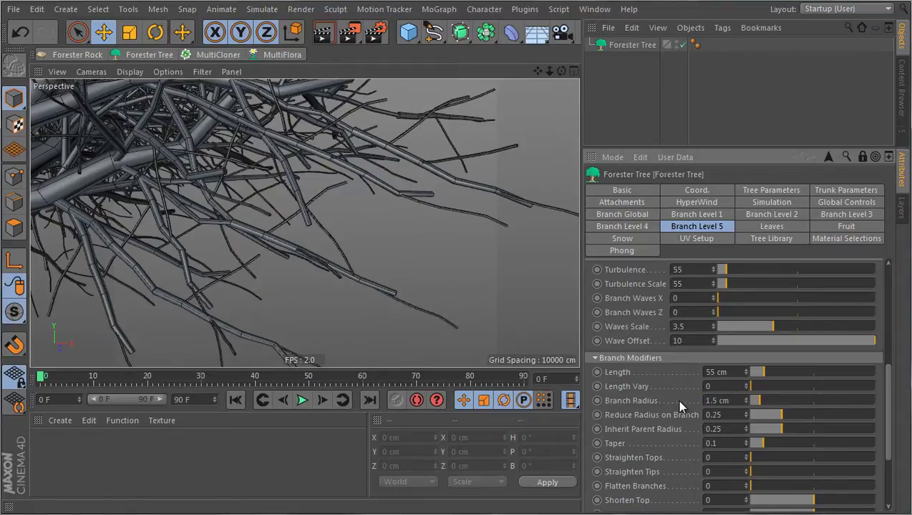
Set Shorten Tips to 0.3 for the Branch Level 5 branches.
scroll(664, 408, down, 4)
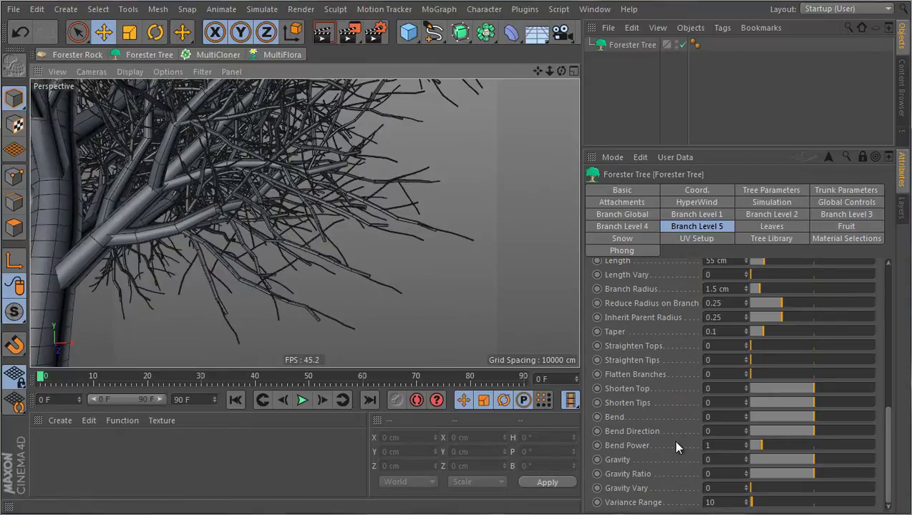
double_click(720, 402)
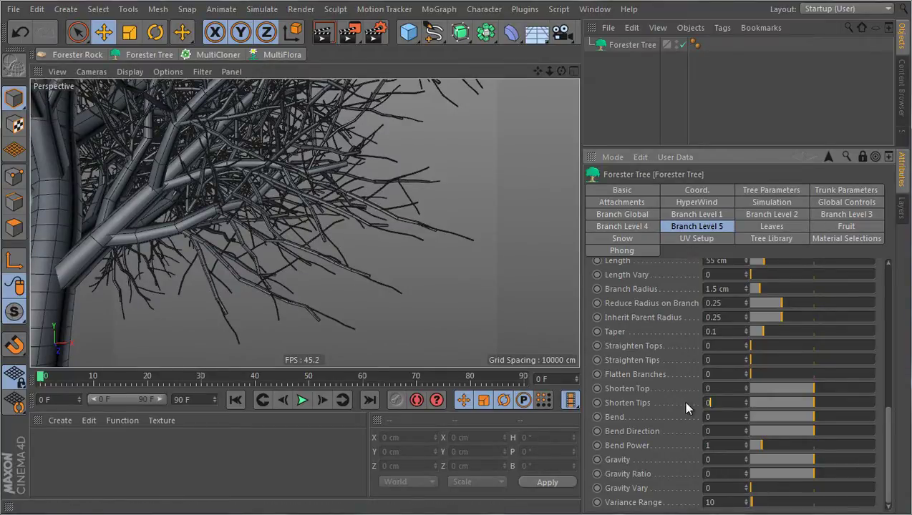
text(0.3)
key(Return)
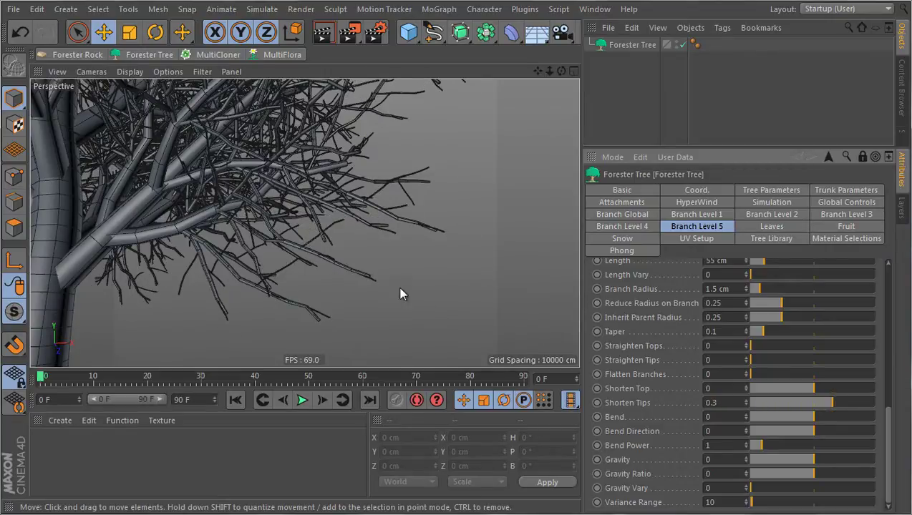
Set Point To Tip to 0 in the Branch Level 5 orientation.
mouse_move(363, 290)
alt+mouse_down()
mouse_move(401, 212)
mouse_move(429, 246)
mouse_move(428, 270)
mouse_move(438, 256)
alt+mouse_up()
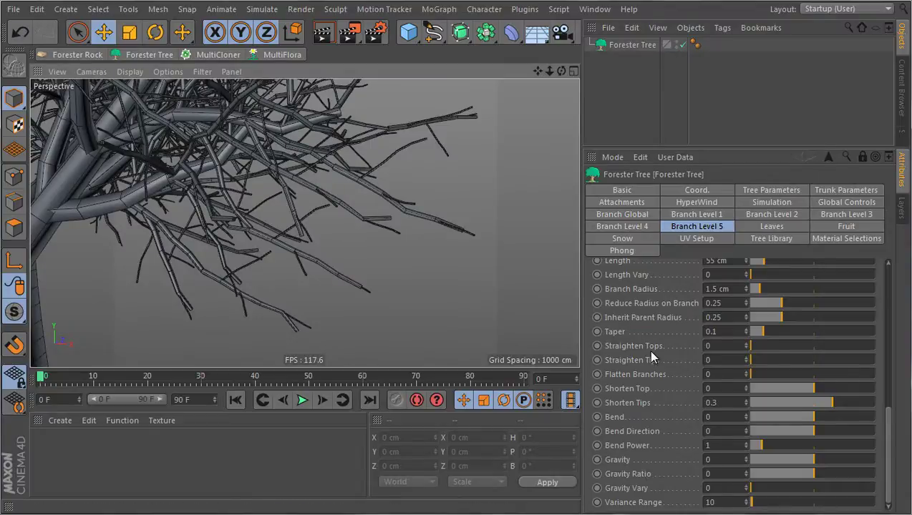
scroll(648, 351, up, 6)
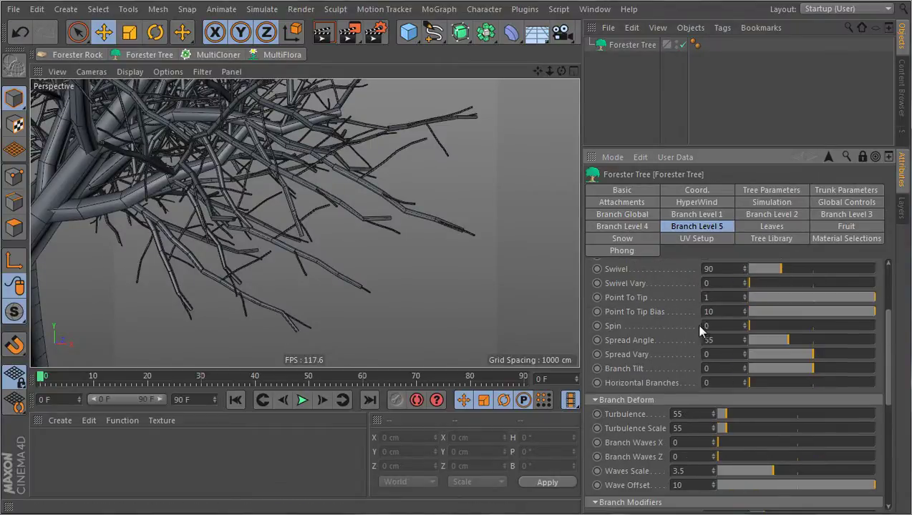
drag(735, 299, 670, 294)
text(0)
key(Return)
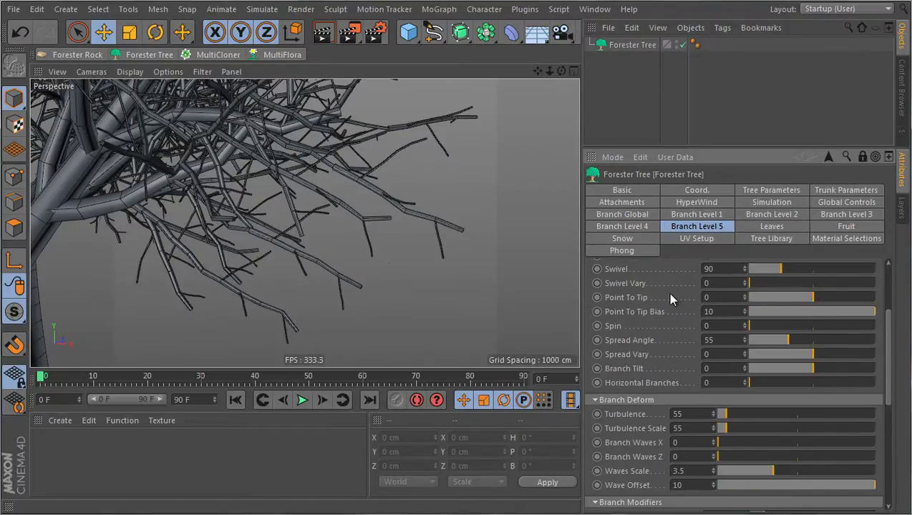
Preview the whole tree in Gouraud Shading and return the viewport to Gouraud Shading (Lines).
scroll(372, 263, down, 5)
scroll(362, 290, down, 3)
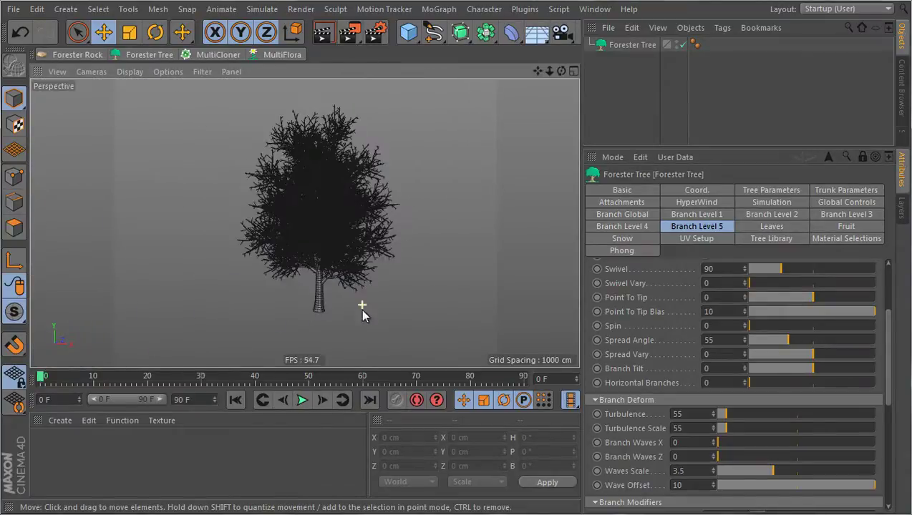
alt+drag(454, 162, 457, 147)
click(131, 73)
click(161, 89)
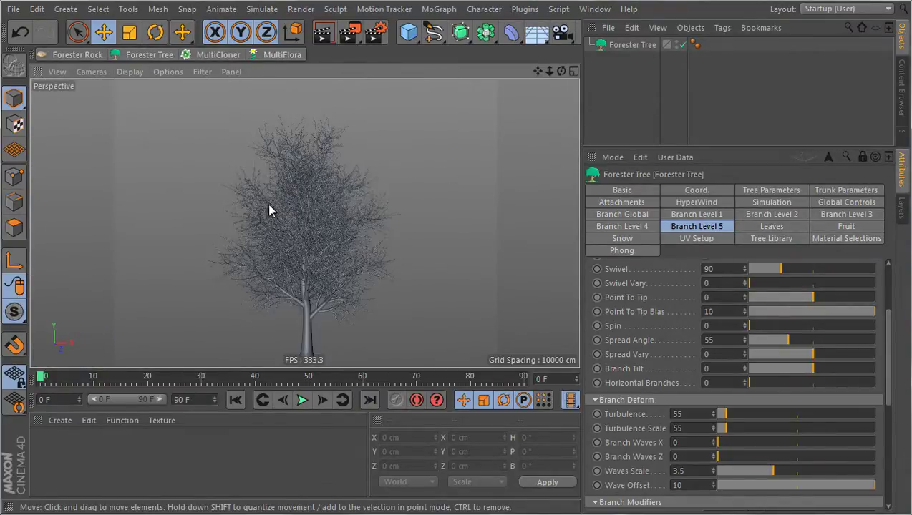
alt+drag(267, 213, 293, 186)
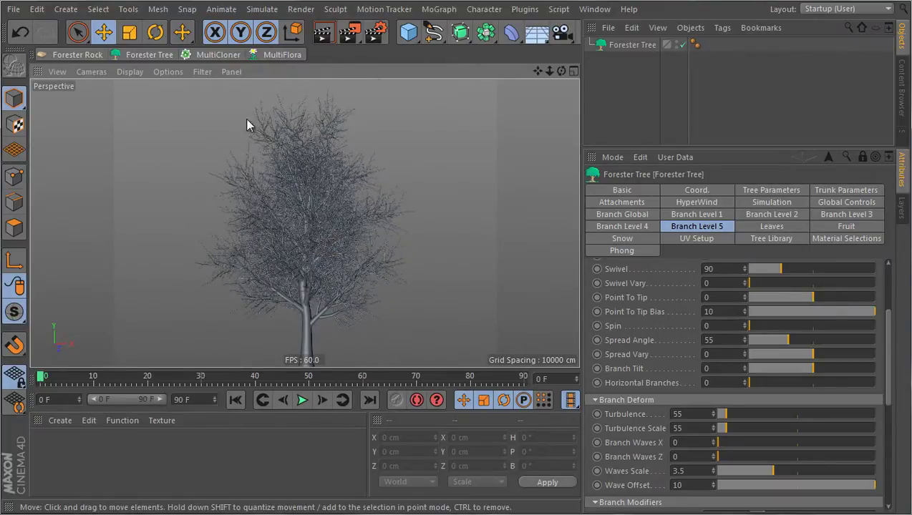
click(130, 73)
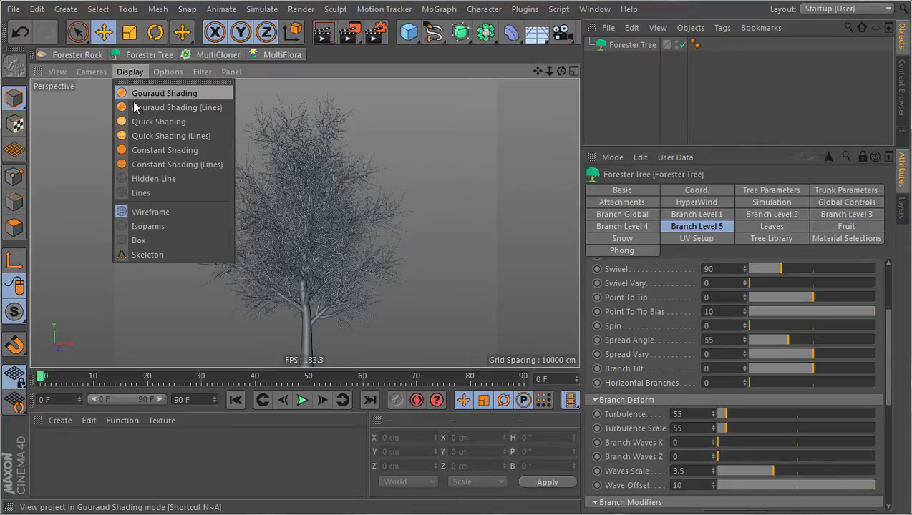
click(135, 108)
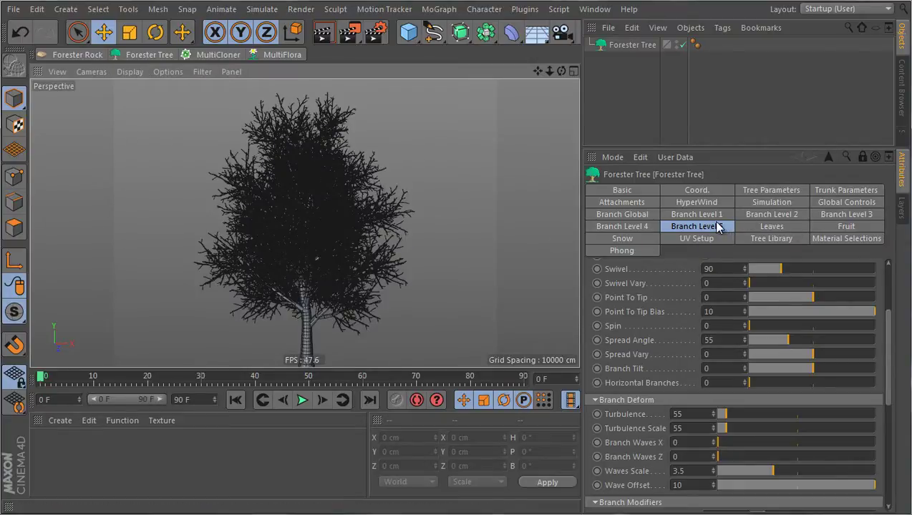
Set Branch Prune to 0.3 in the tree's Global Controls.
click(848, 204)
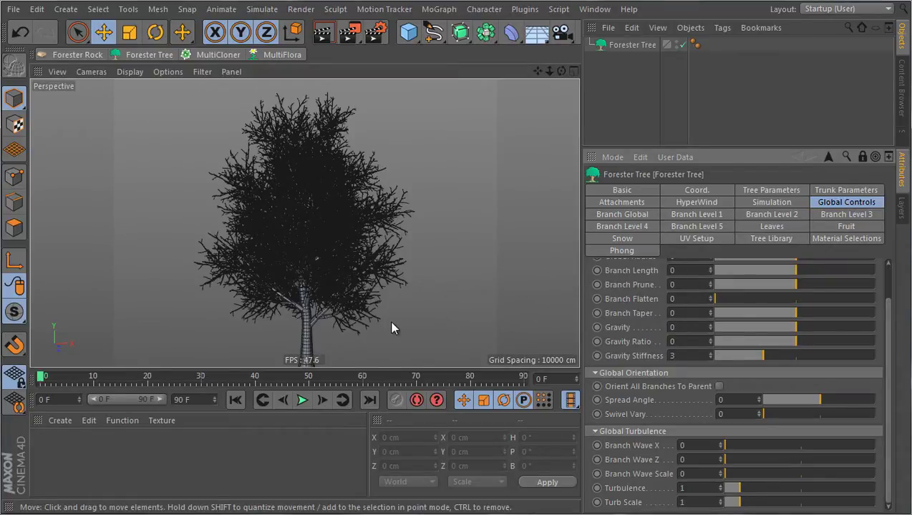
scroll(623, 323, up, 2)
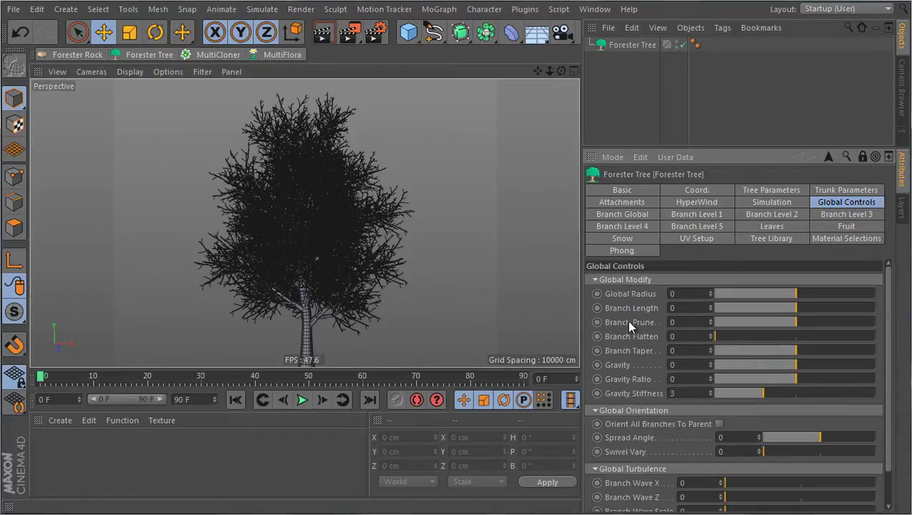
click(684, 323)
text(0.3)
key(Return)
Switch the viewport display to Gouraud Shading and inspect the pruned tree from several angles.
alt+drag(481, 261, 286, 130)
click(126, 72)
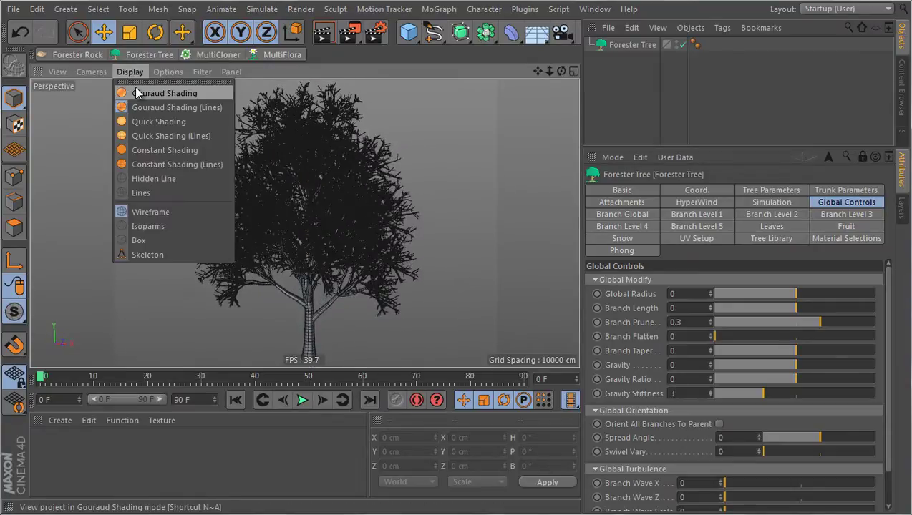
click(143, 91)
alt+drag(458, 227, 315, 313)
alt+drag(334, 266, 401, 229)
alt+right_drag(401, 225, 435, 198)
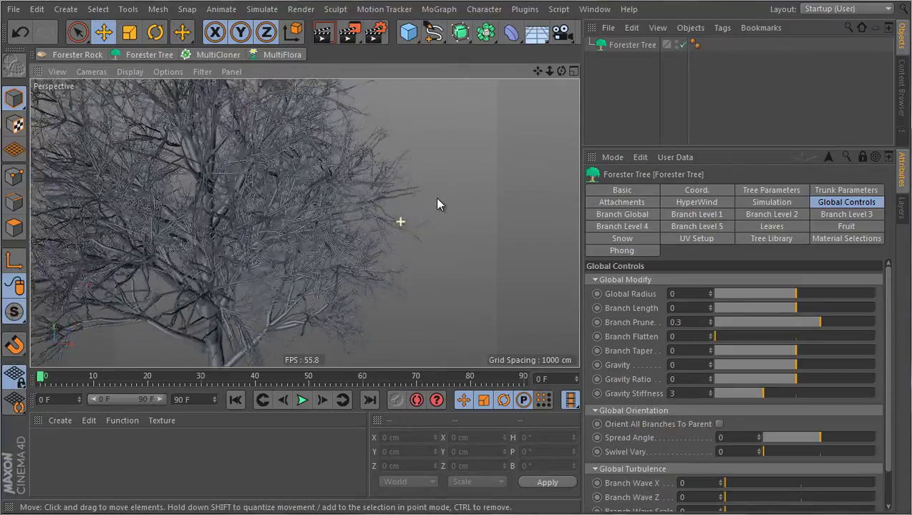
alt+drag(435, 199, 412, 175)
Raise the global Branch Prune value to 0.72 and check the tree's shape.
drag(821, 323, 854, 323)
alt+right_drag(377, 234, 317, 290)
alt+drag(316, 290, 356, 192)
alt+right_drag(356, 192, 396, 181)
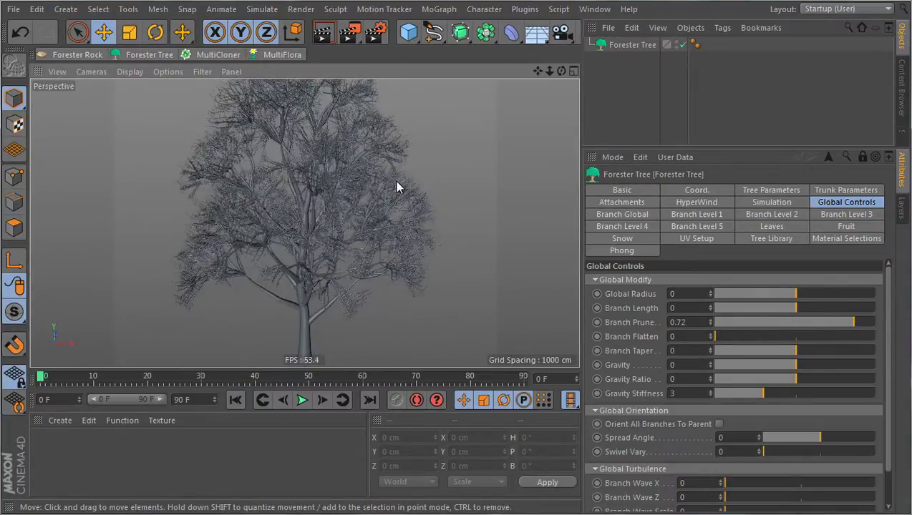
Inspect the branch joints up close and set Br Taper in Branch Level 1 to 0.62.
alt+drag(396, 181, 472, 122)
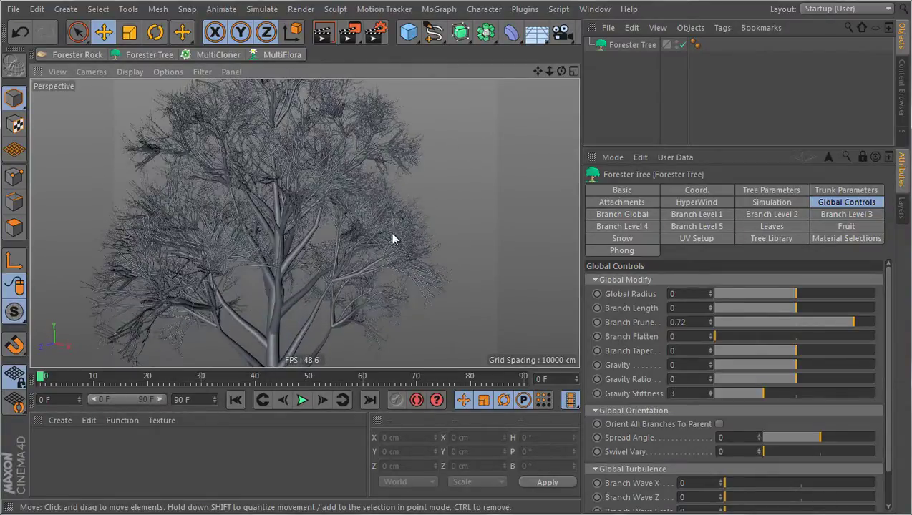
alt+right_drag(332, 277, 391, 231)
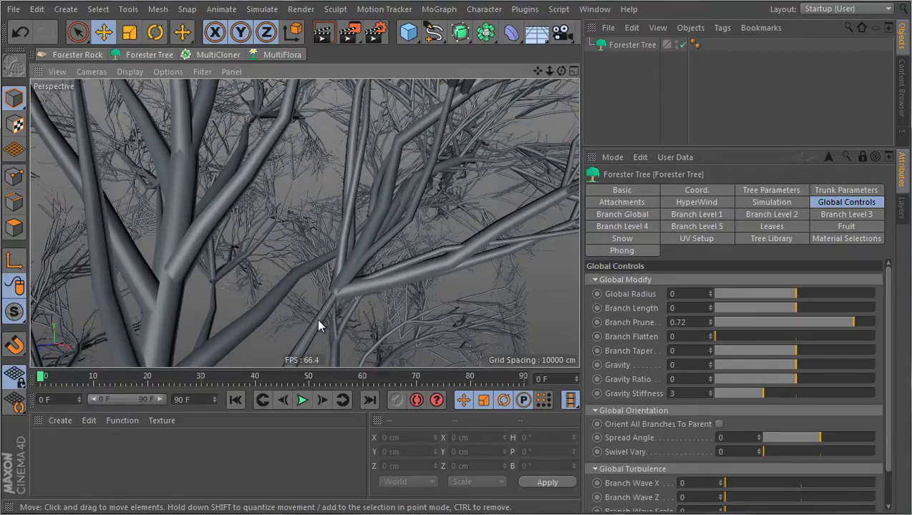
click(691, 214)
scroll(625, 429, down, 10)
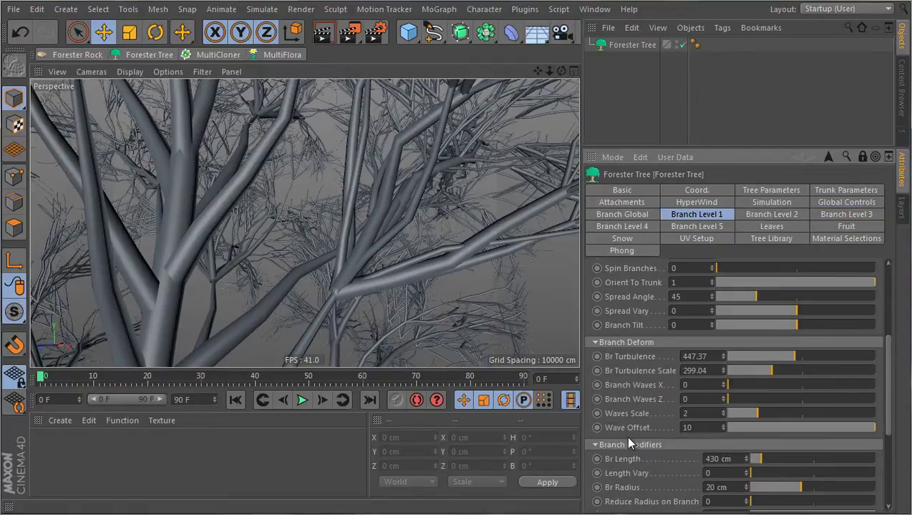
double_click(726, 430)
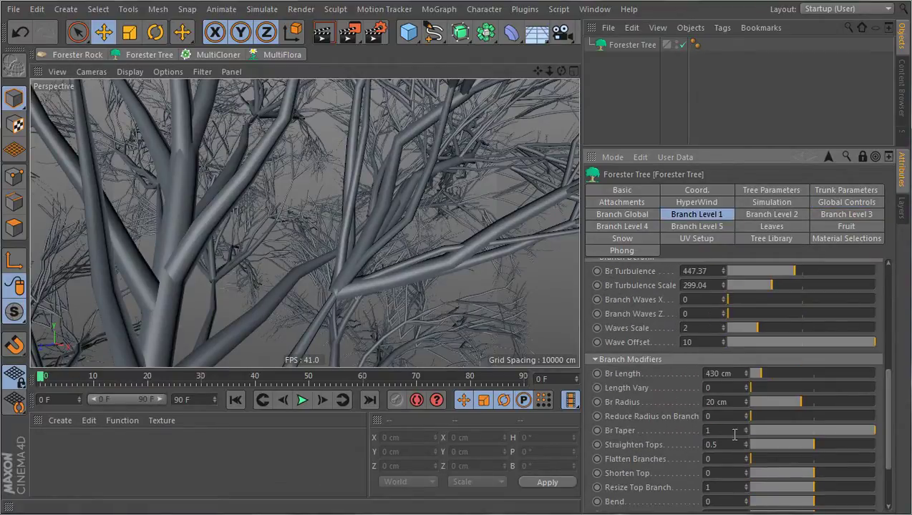
text(0.6)
key(Return)
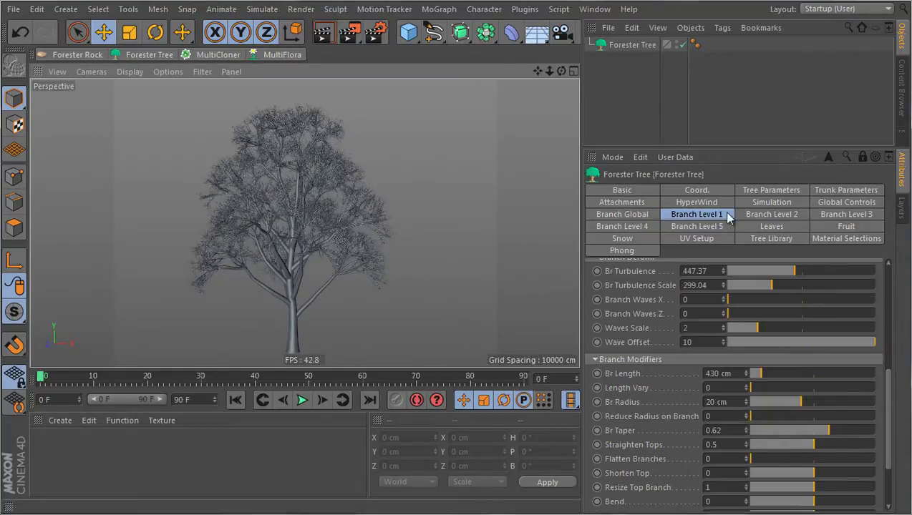
Reduce the Branch Prune value in the tree's Global Controls to 0.25.
click(642, 216)
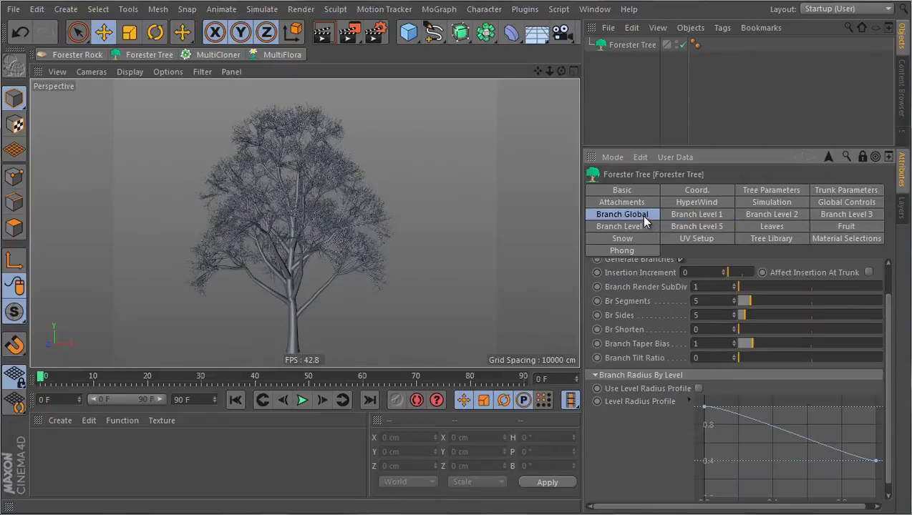
click(847, 202)
scroll(644, 297, up, 2)
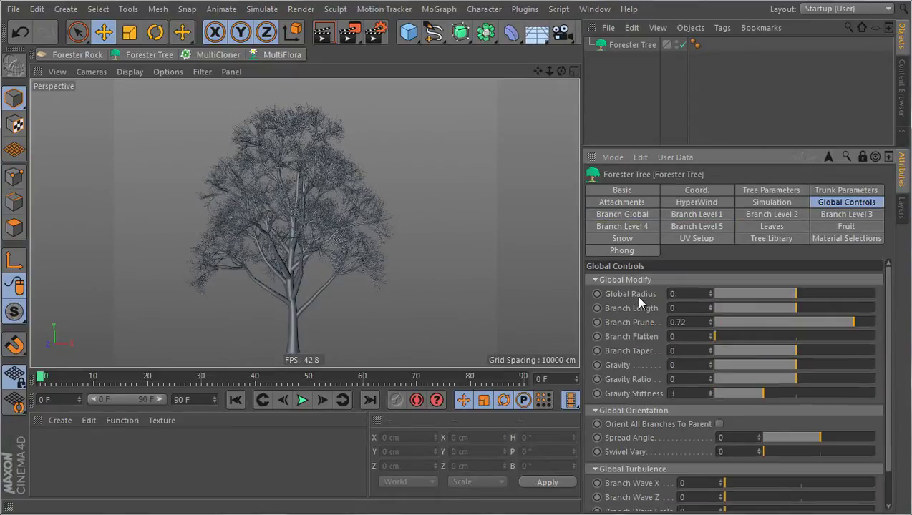
scroll(354, 193, up, 2)
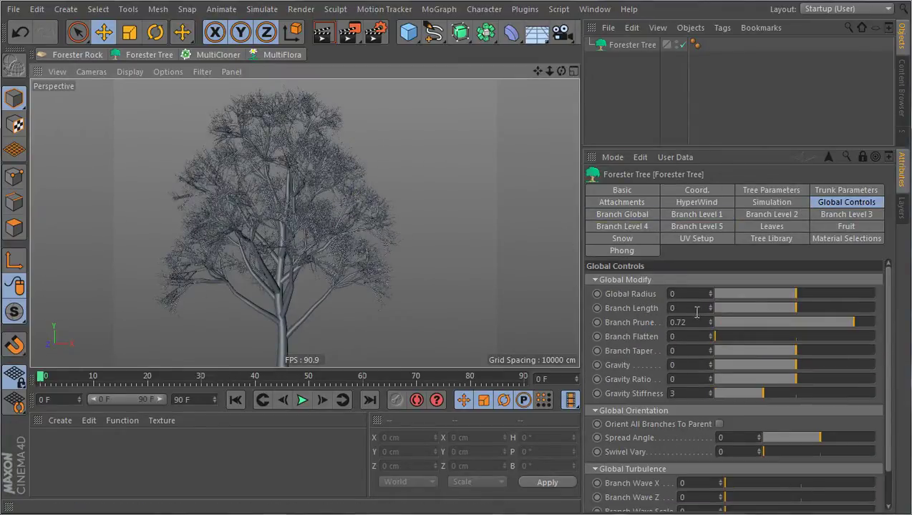
drag(688, 322, 630, 322)
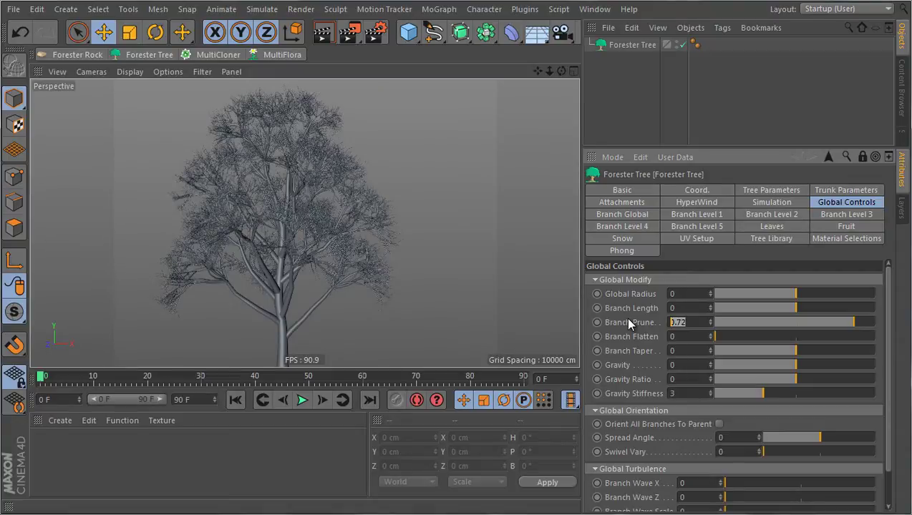
text(0.25)
key(Return)
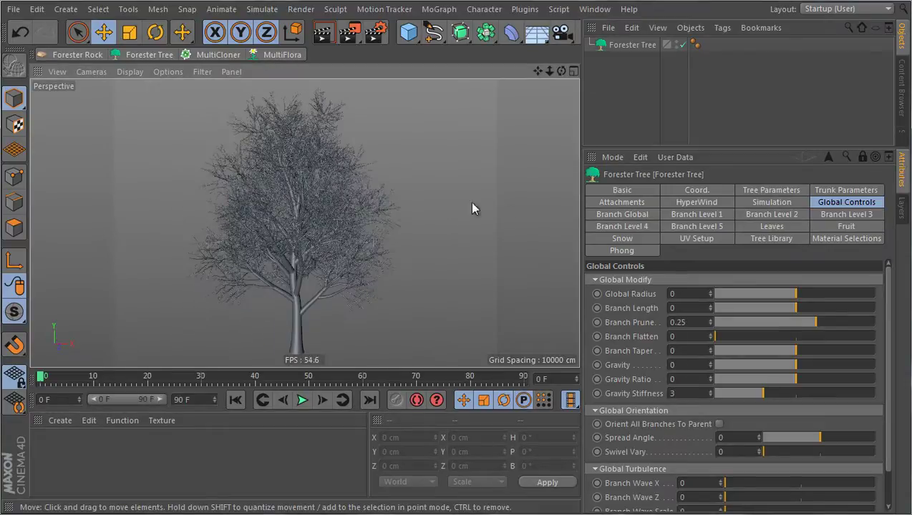
Enable Generate Leaves for the tree and examine the leaves on the outer branches.
click(766, 227)
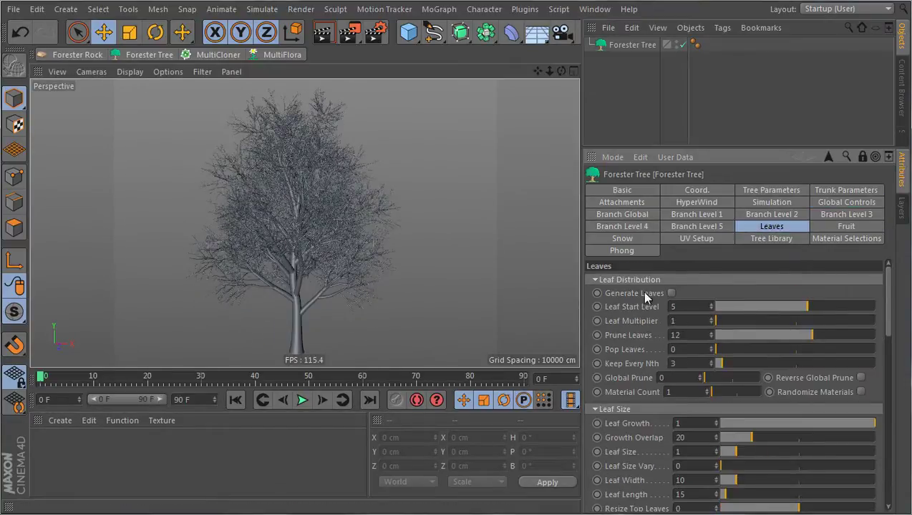
click(672, 294)
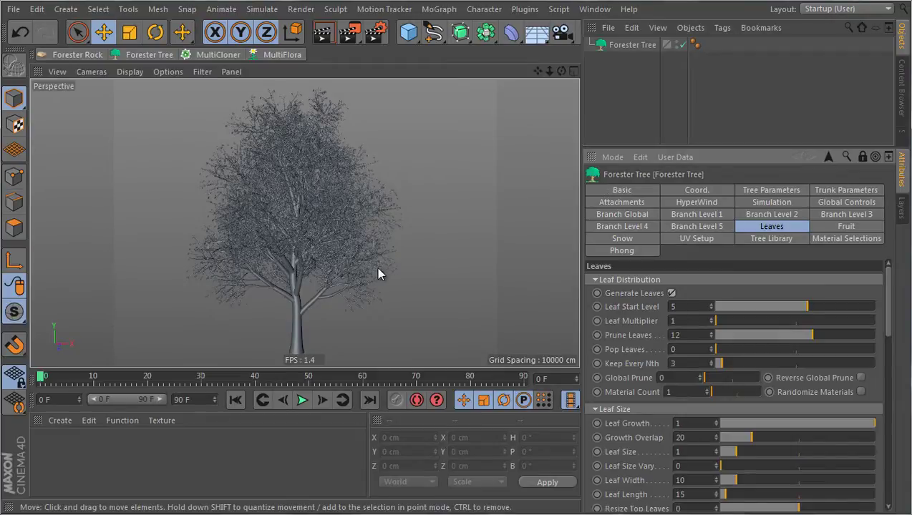
scroll(377, 269, up, 5)
scroll(378, 268, up, 6)
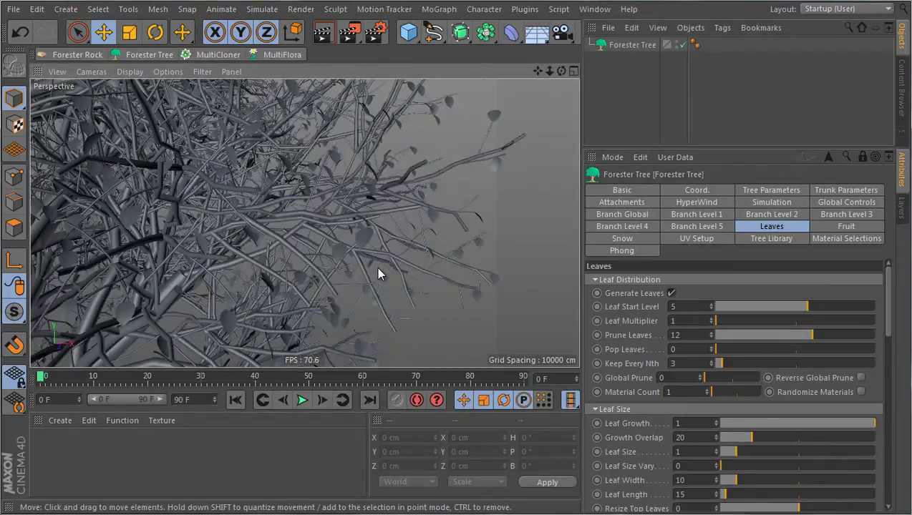
scroll(377, 269, down, 5)
scroll(377, 269, down, 5)
scroll(376, 310, up, 5)
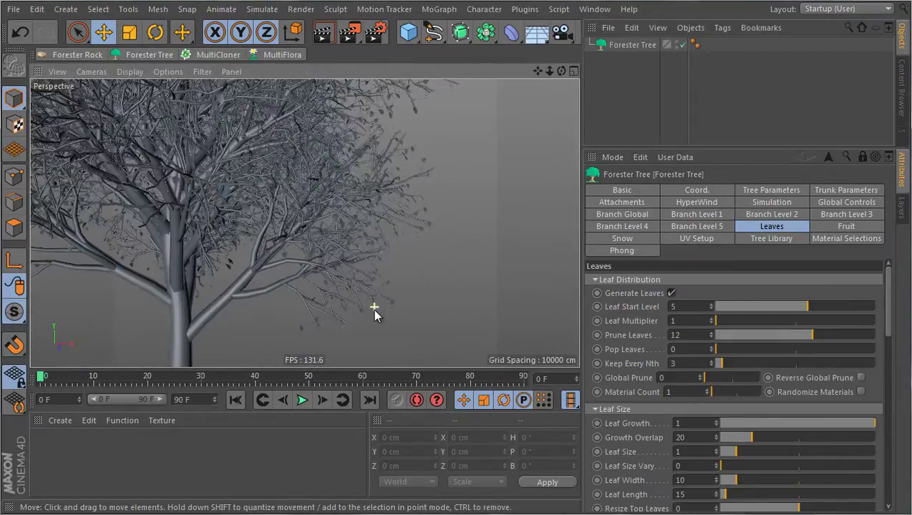
scroll(342, 322, up, 2)
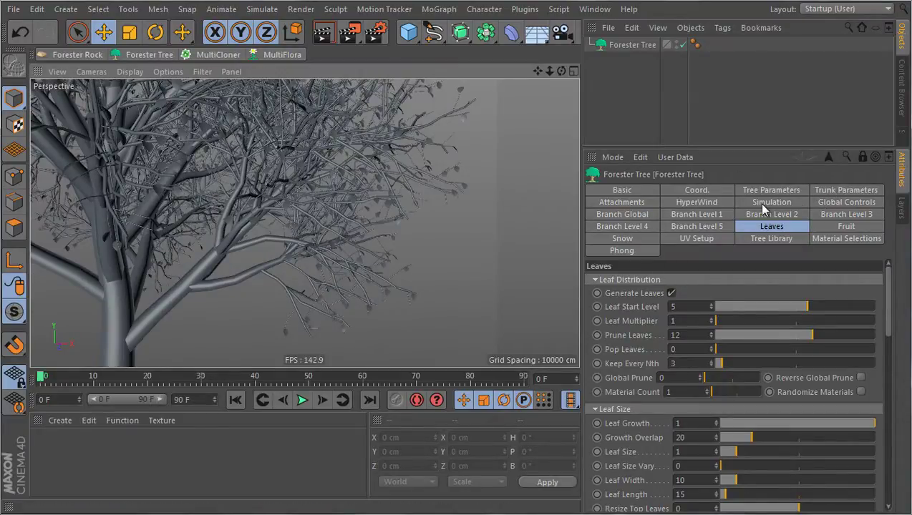
Set the Branch Level 1 Insertion Count to 1 to isolate a single main branch.
click(698, 215)
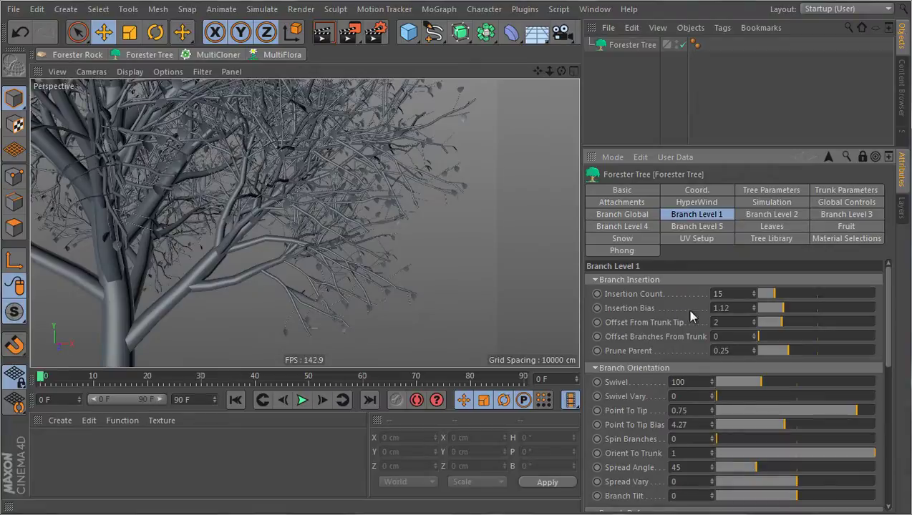
double_click(741, 293)
text(1)
key(Return)
scroll(332, 280, down, 3)
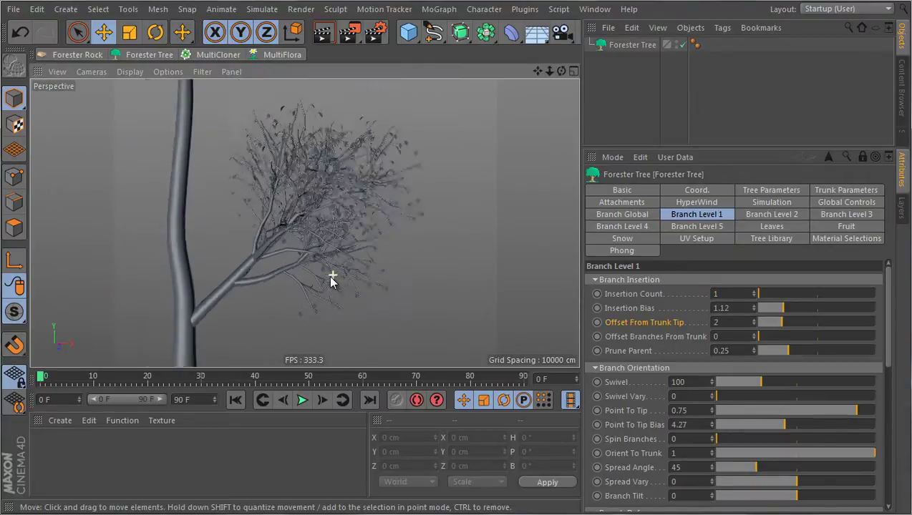
scroll(318, 266, up, 6)
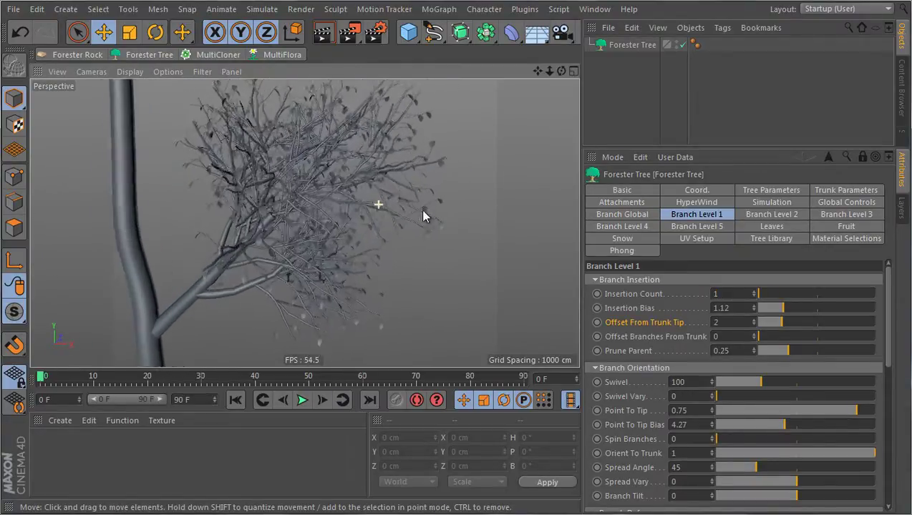
Set Prune Leaves to 0 in the leaf distribution and inspect the leaves on the lower twigs.
click(757, 226)
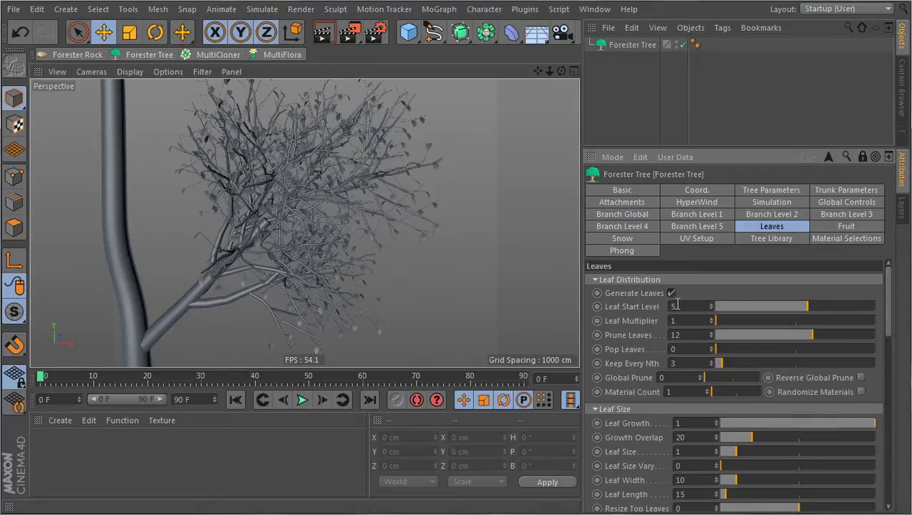
scroll(362, 333, up, 3)
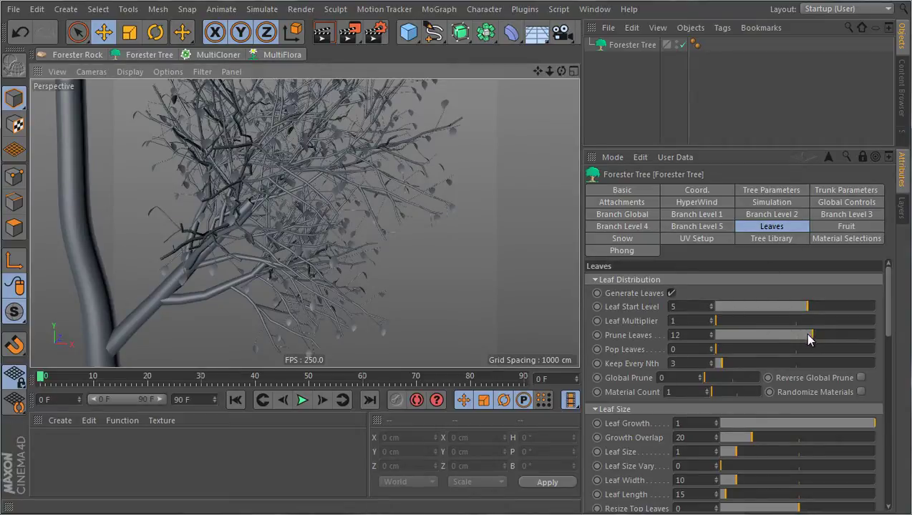
drag(806, 335, 712, 338)
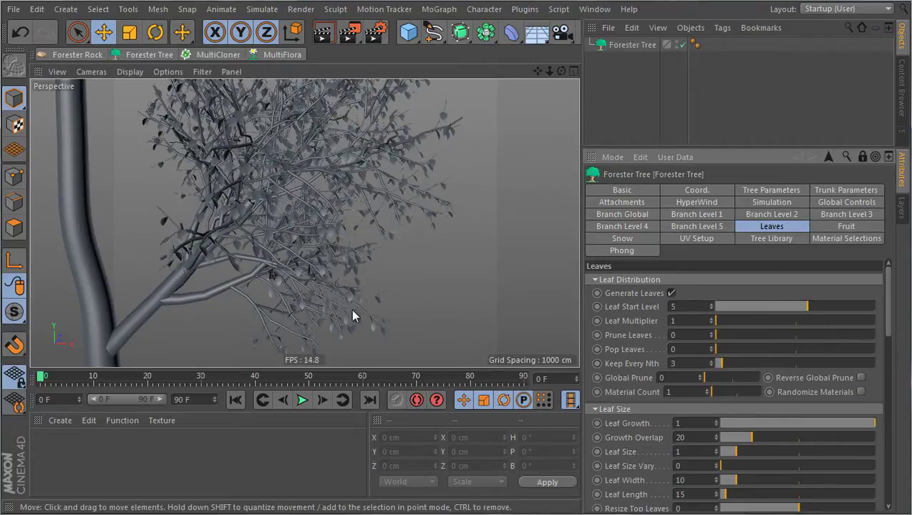
scroll(405, 214, down, 4)
scroll(340, 289, up, 5)
scroll(316, 302, up, 4)
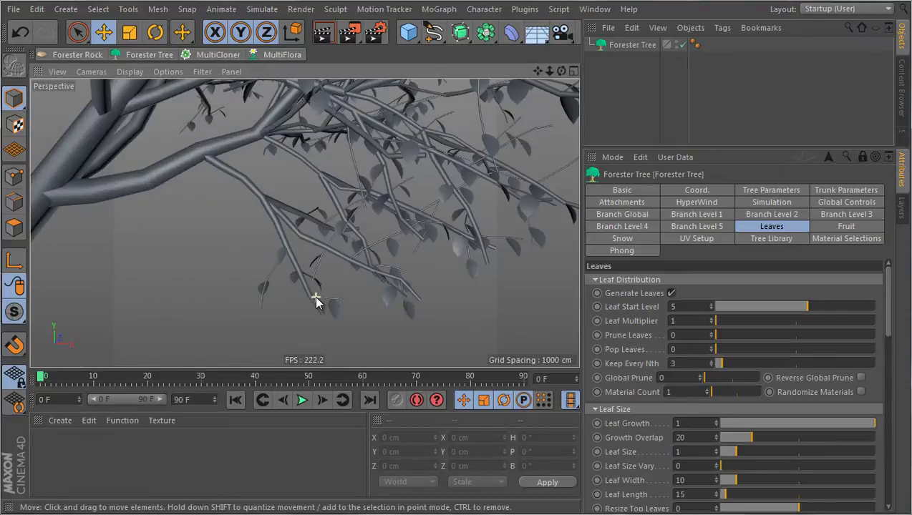
scroll(294, 269, up, 2)
scroll(315, 269, up, 1)
scroll(279, 271, up, 2)
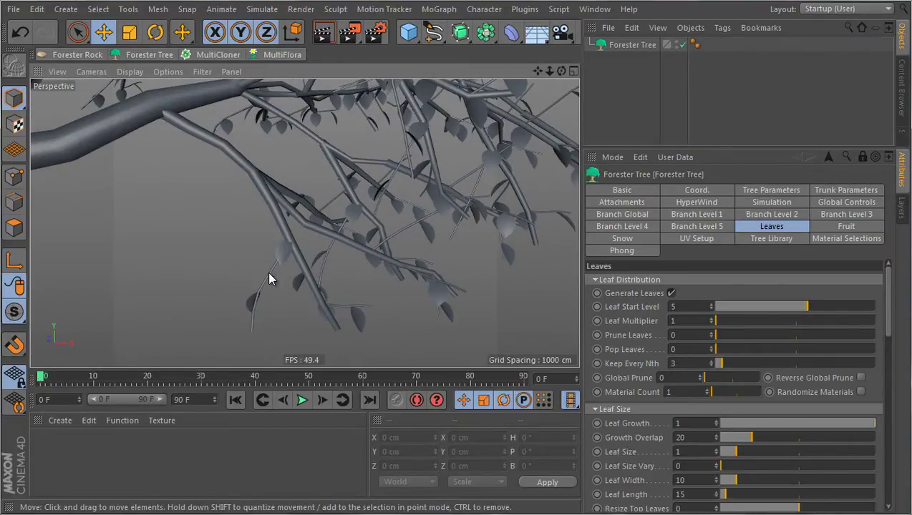
Set the leaves' Keep Every Nth value to 1.
click(692, 366)
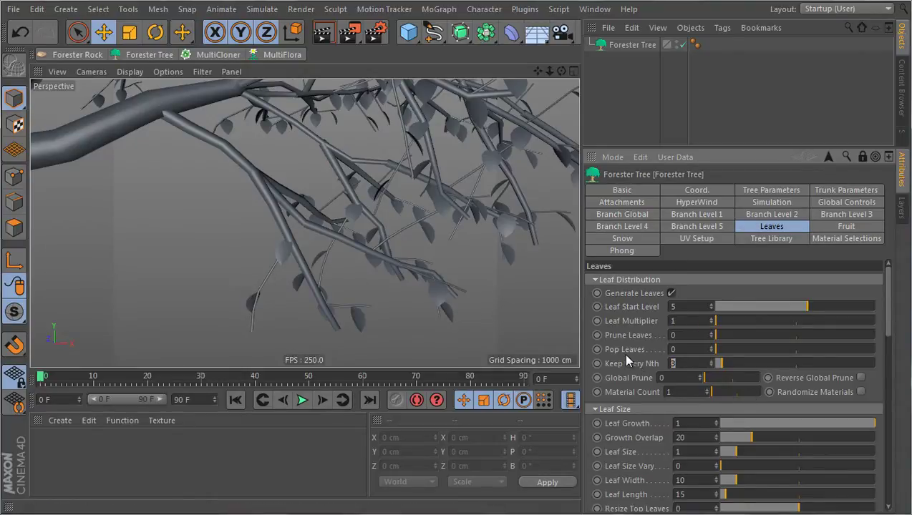
text(1)
key(Return)
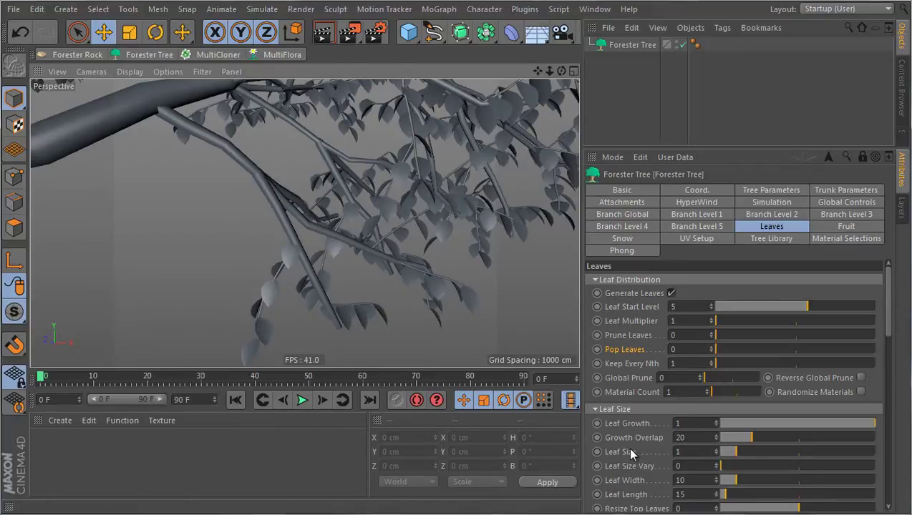
Turn off Symmetrical Spread for the leaves and set Swivel On Branch to 105.
scroll(627, 446, down, 10)
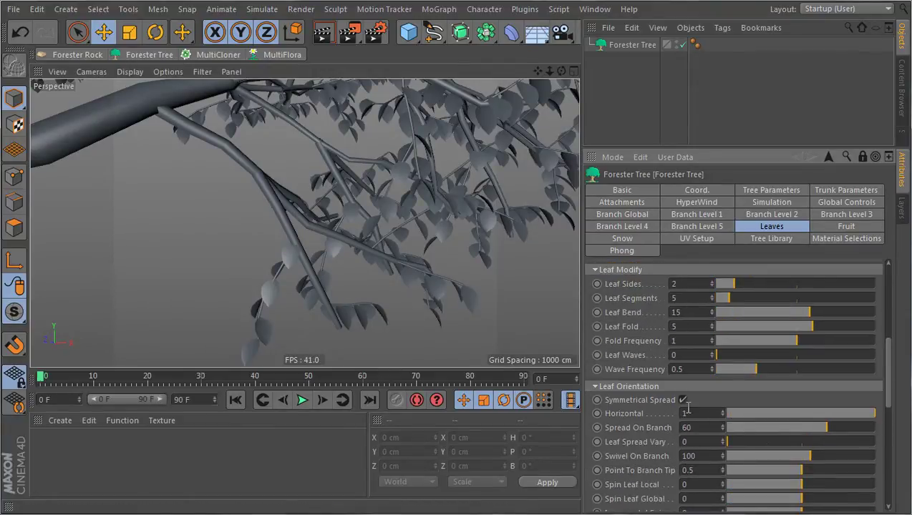
click(683, 401)
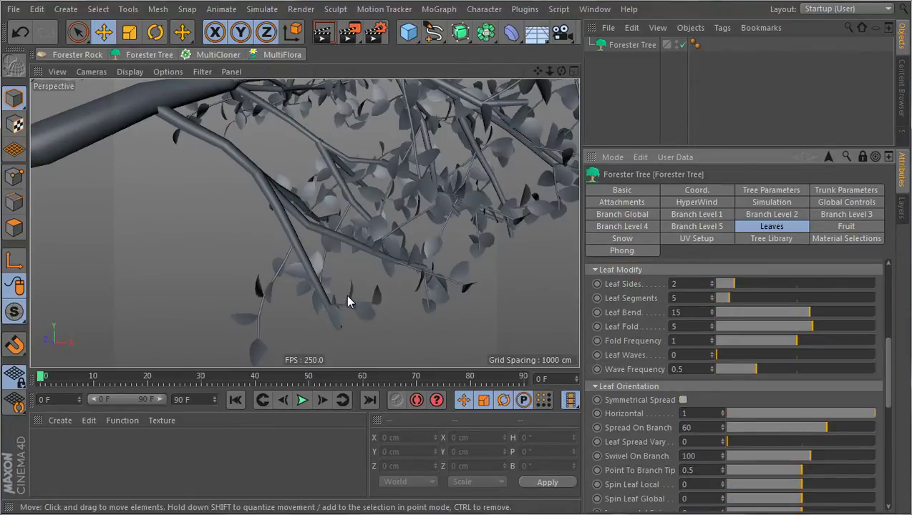
alt+drag(346, 294, 335, 209)
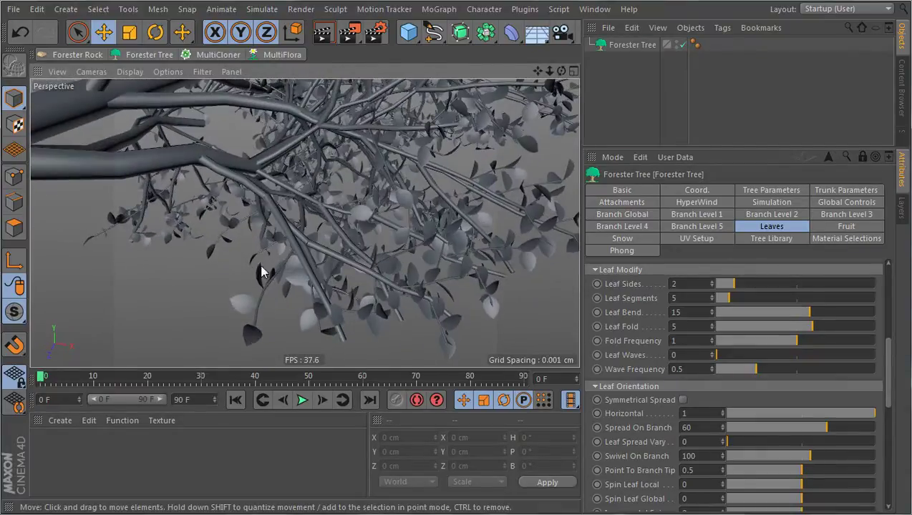
alt+drag(291, 298, 344, 283)
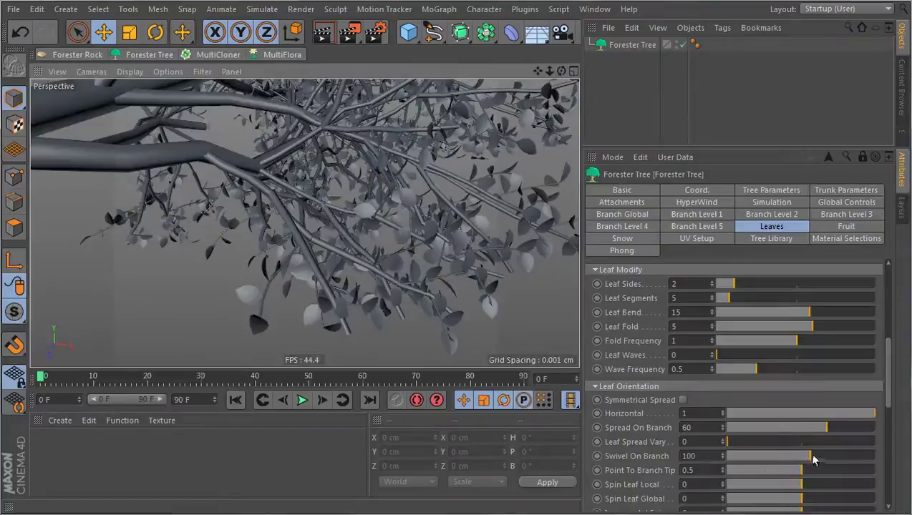
drag(805, 456, 714, 462)
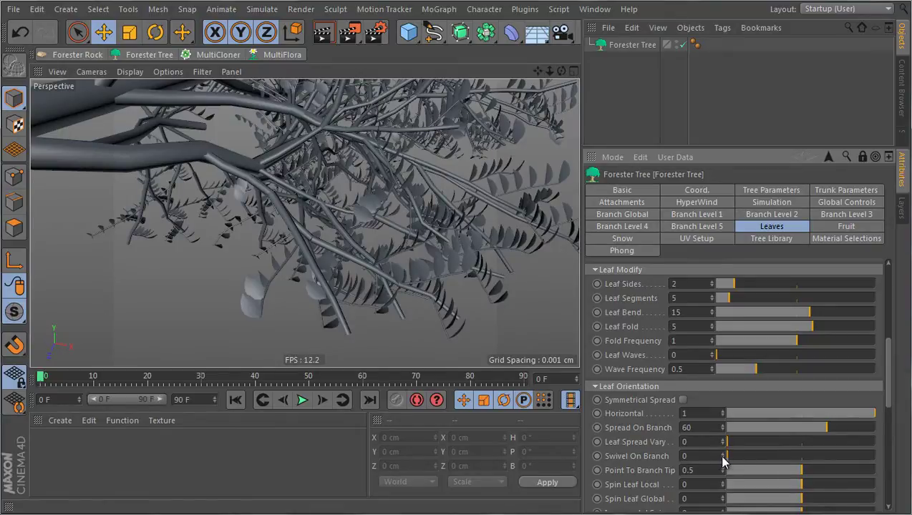
drag(714, 456, 815, 456)
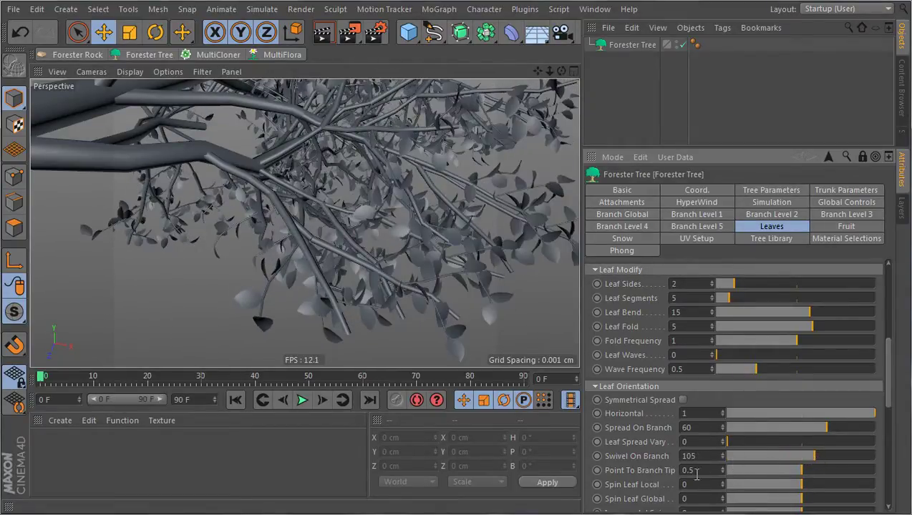
Set Leaf Tilt and Tilt Vary to 0 in the leaf orientation and check the leaves from another angle.
scroll(638, 471, down, 3)
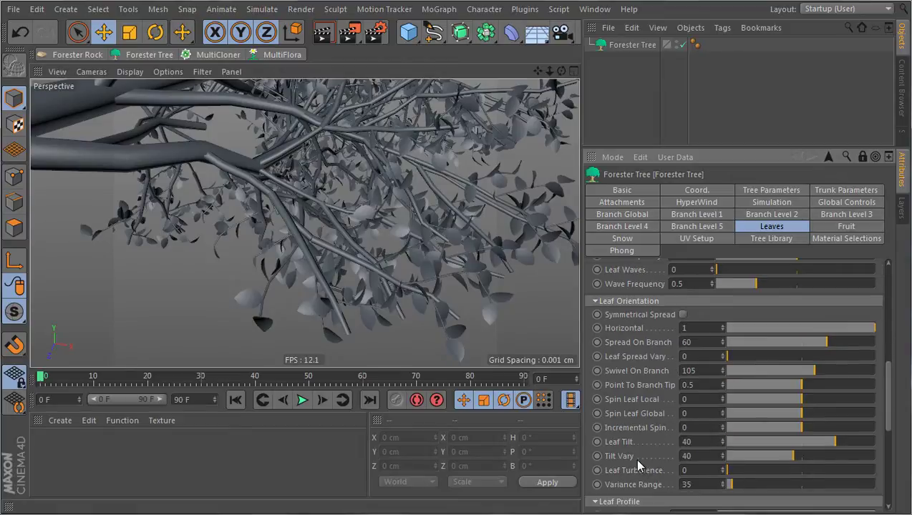
click(700, 441)
text(0)
key(Return)
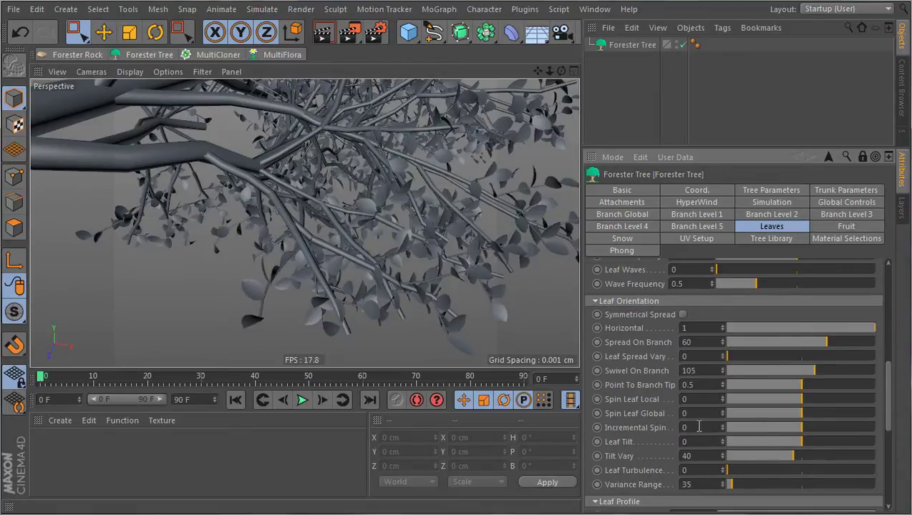
click(682, 456)
text(0)
key(Return)
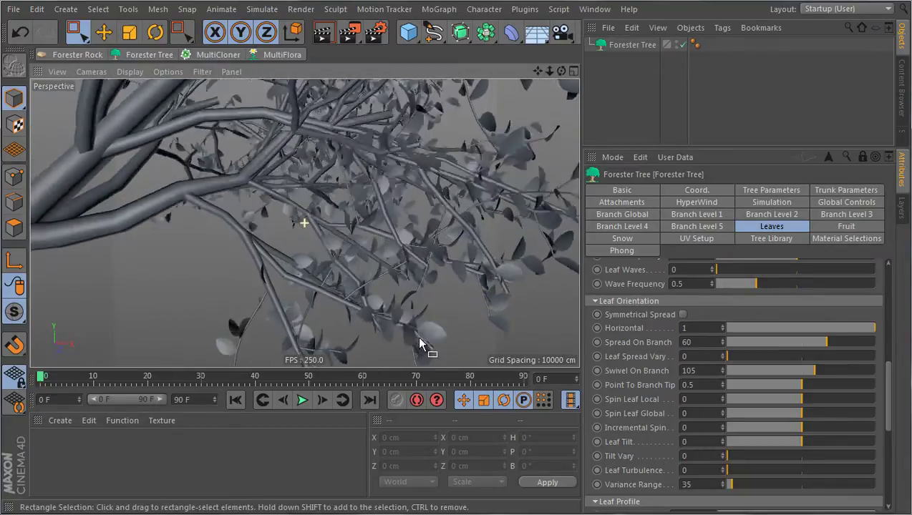
alt+drag(419, 346, 401, 285)
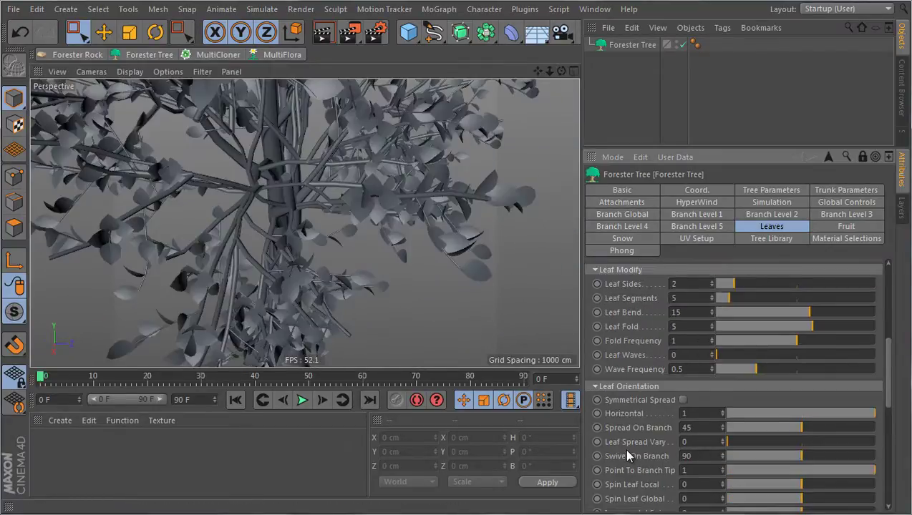
Set the leaves' Horizontal value to 0, comparing it with a value of 1 on the lower twigs up close.
mouse_move(422, 328)
alt+mouse_down()
mouse_move(365, 305)
mouse_move(424, 322)
alt+mouse_up()
drag(869, 414, 617, 403)
scroll(446, 207, down, 5)
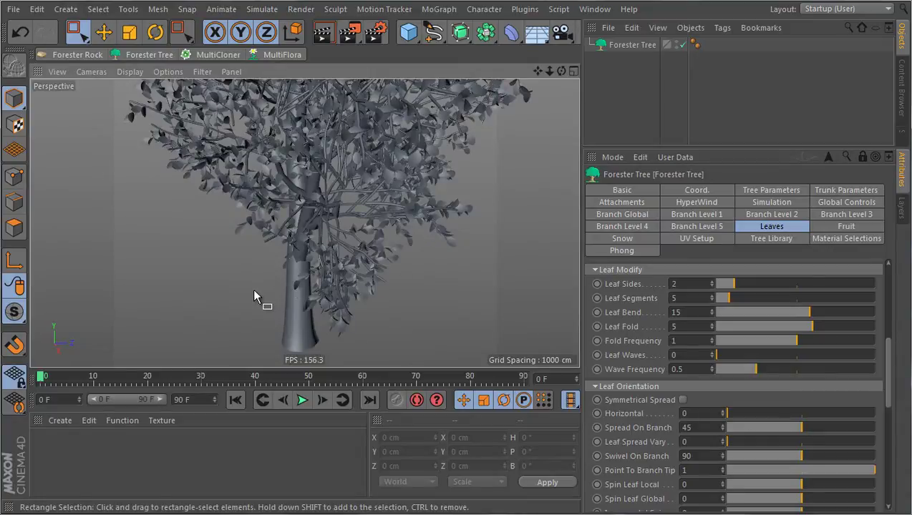
scroll(252, 290, up, 5)
alt+drag(252, 290, 212, 260)
alt+right_drag(218, 258, 318, 214)
alt+drag(317, 219, 417, 163)
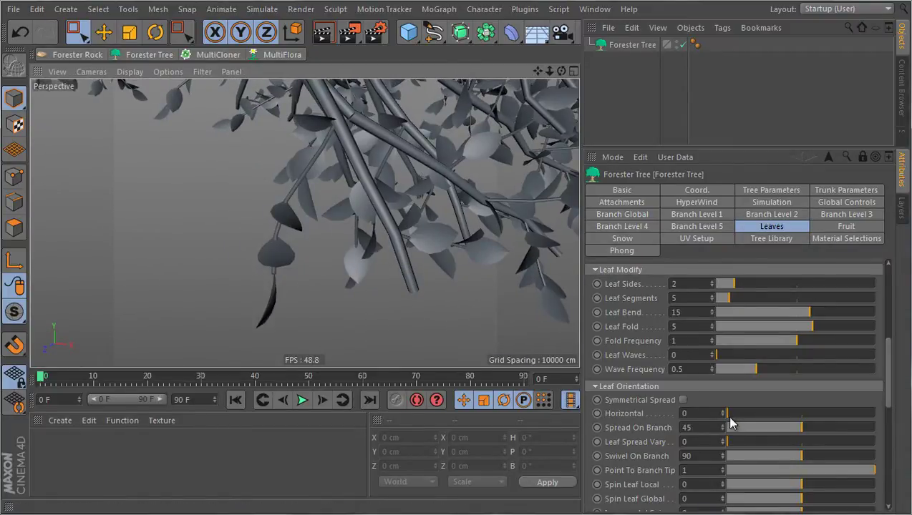
drag(733, 420, 875, 415)
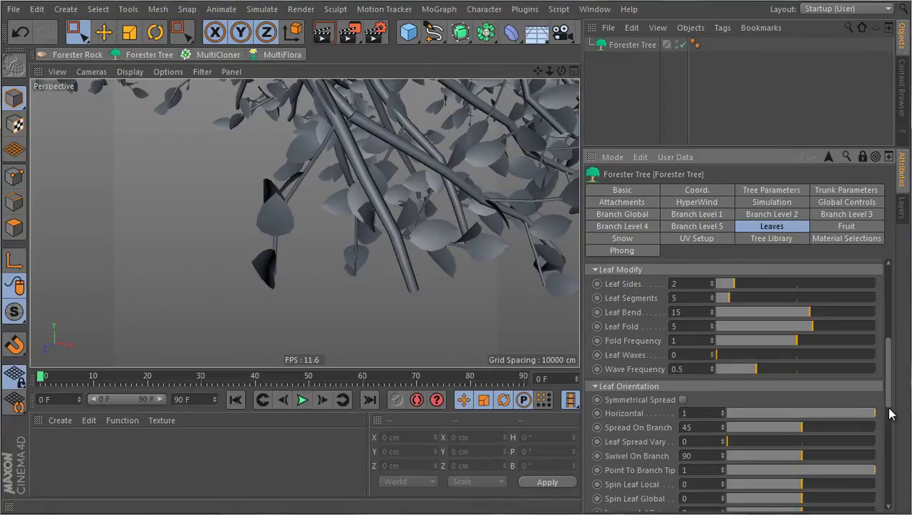
drag(890, 414, 605, 407)
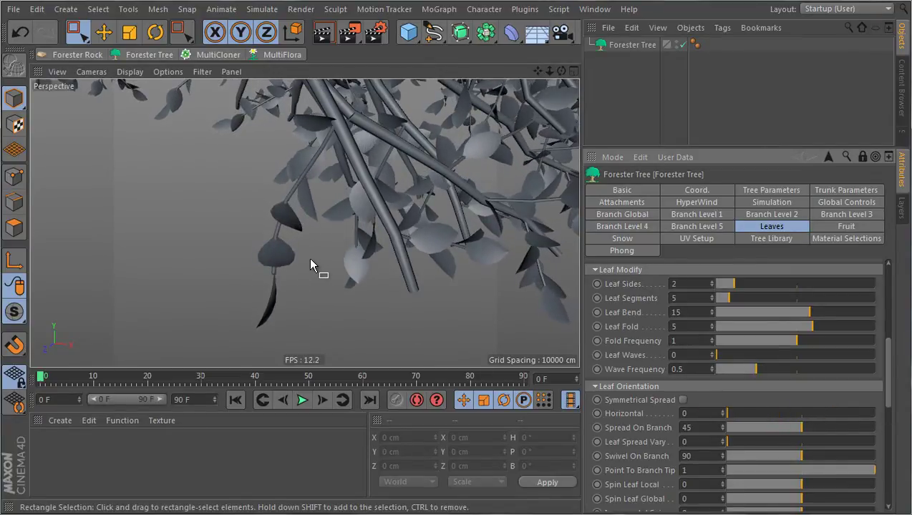
Set Point To Branch Tip to 0.15 and Spread On Branch to 55.93 in the leaf orientation.
alt+drag(310, 263, 550, 320)
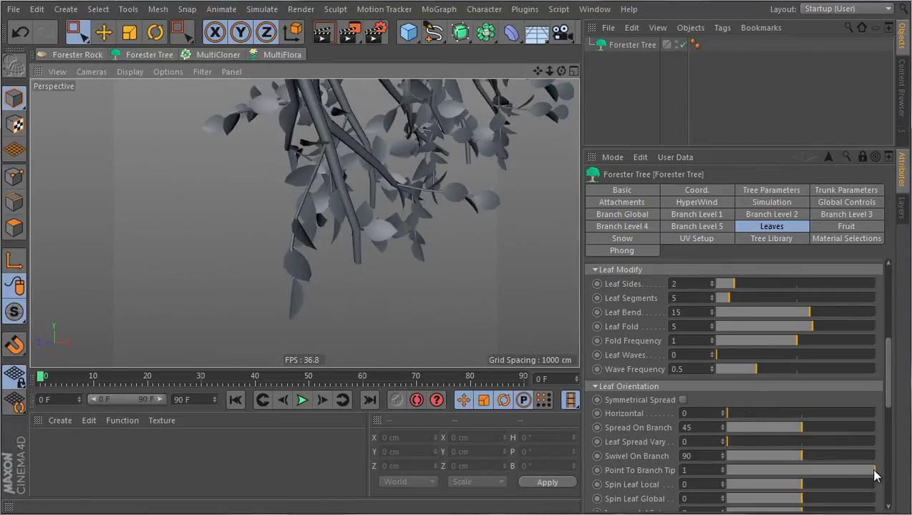
drag(875, 475, 751, 469)
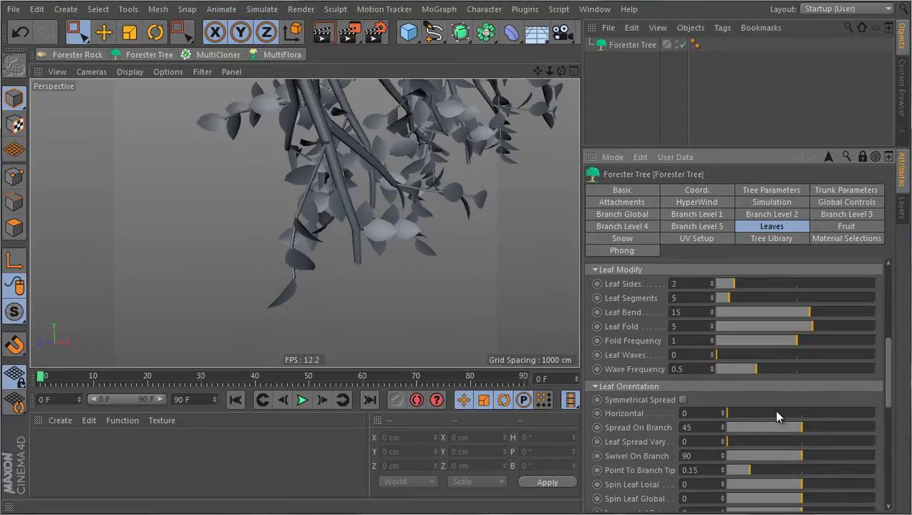
drag(804, 433, 823, 427)
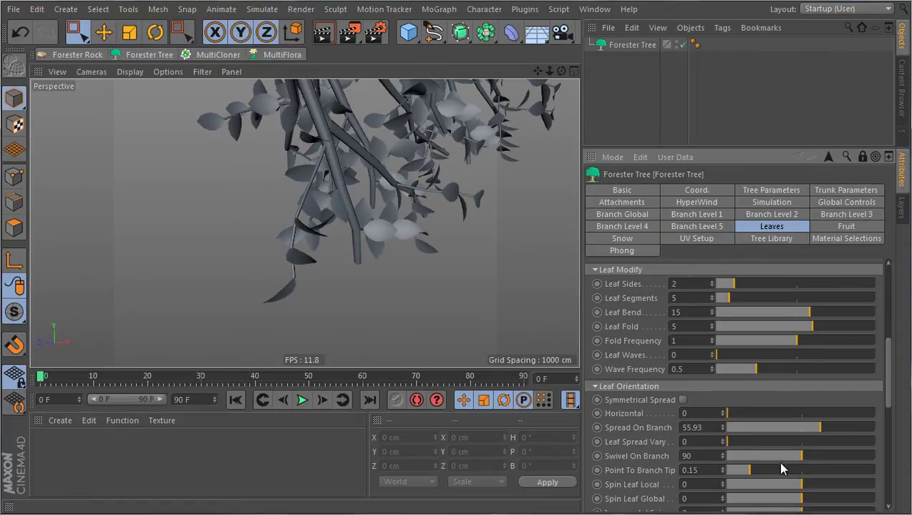